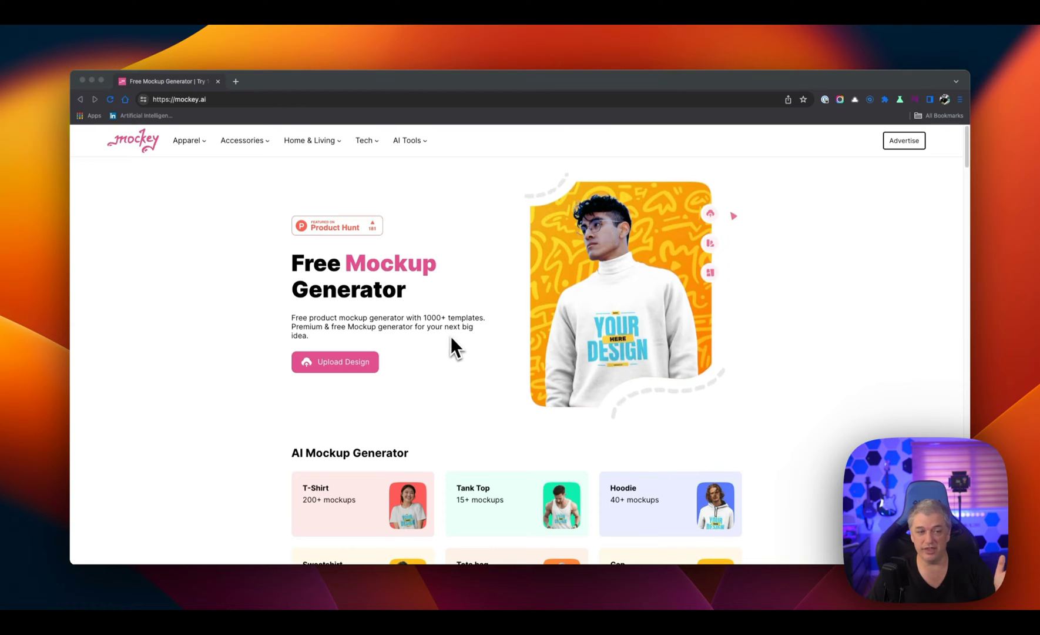
Step: Examine the Mockey home page: the product mockup categories, how the tool works and the use cases
scroll(278, 363, down, 5)
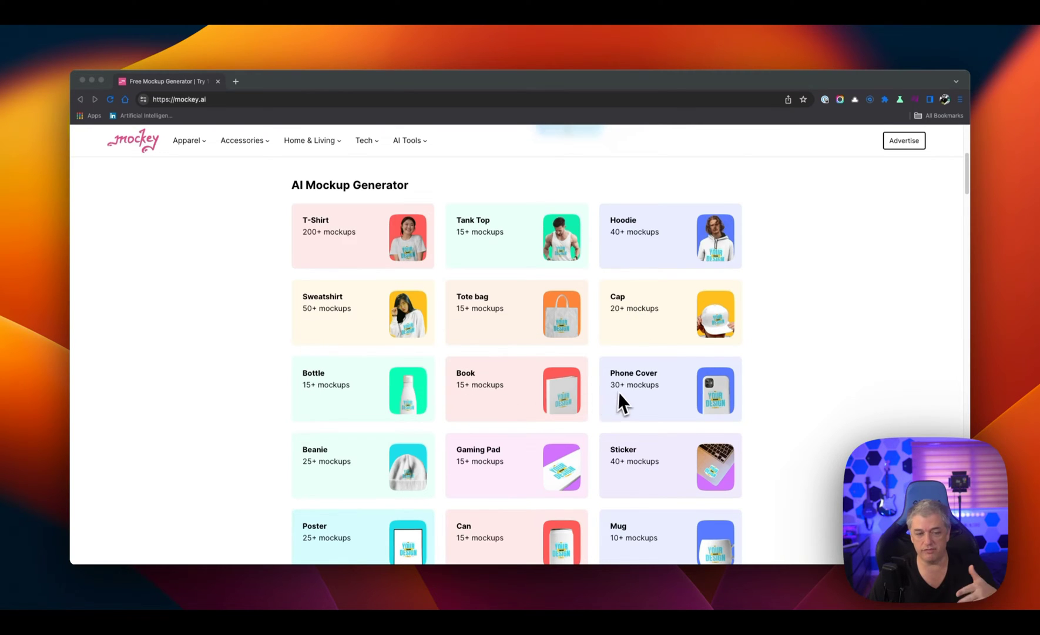
scroll(620, 394, down, 3)
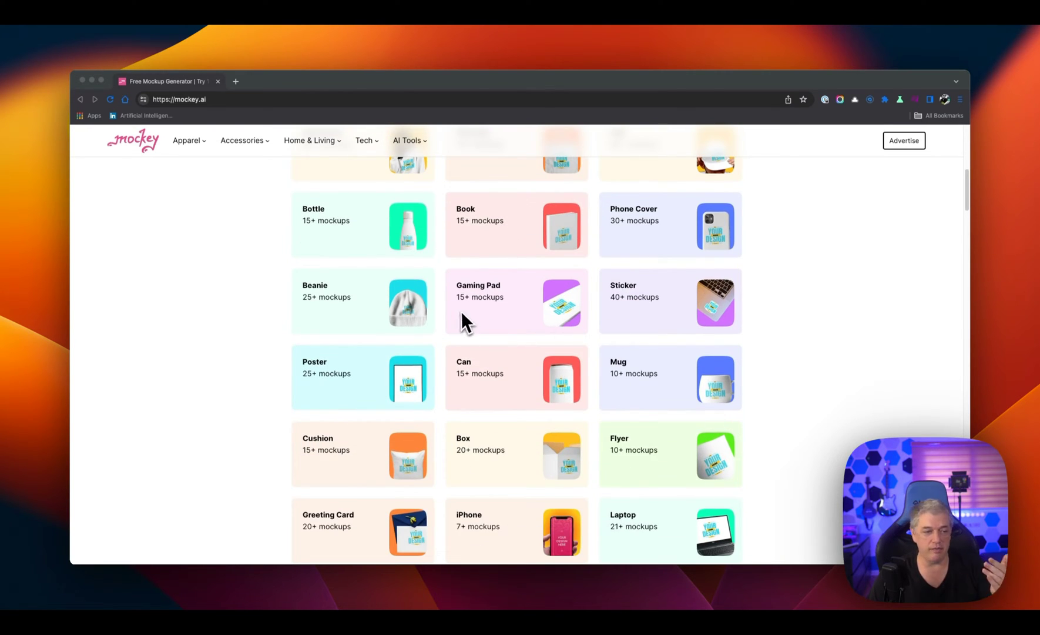
scroll(588, 397, down, 2)
scroll(358, 369, down, 2)
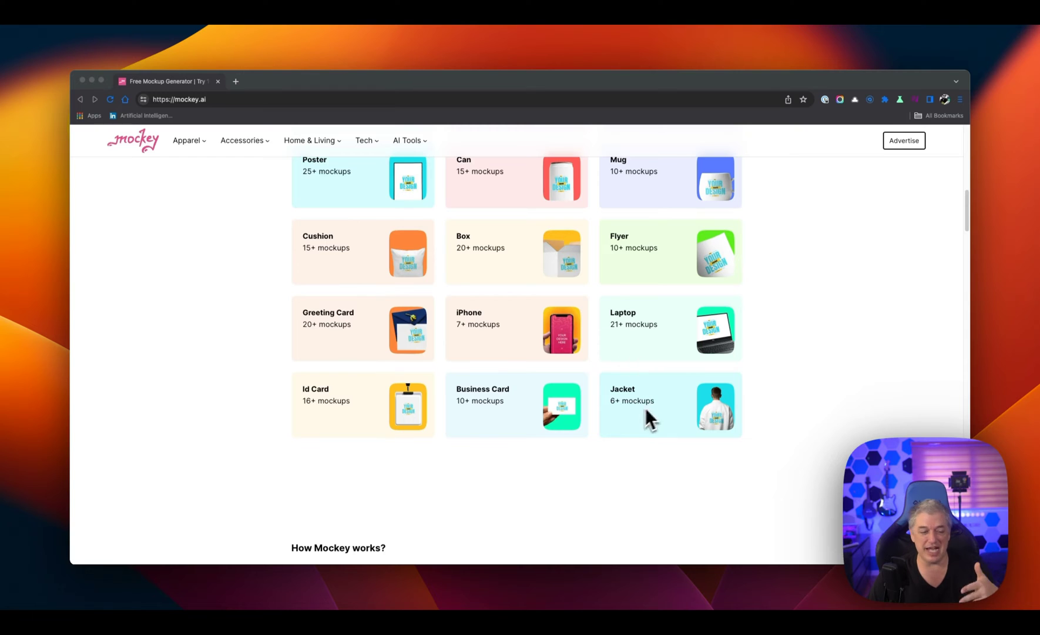
scroll(285, 423, down, 5)
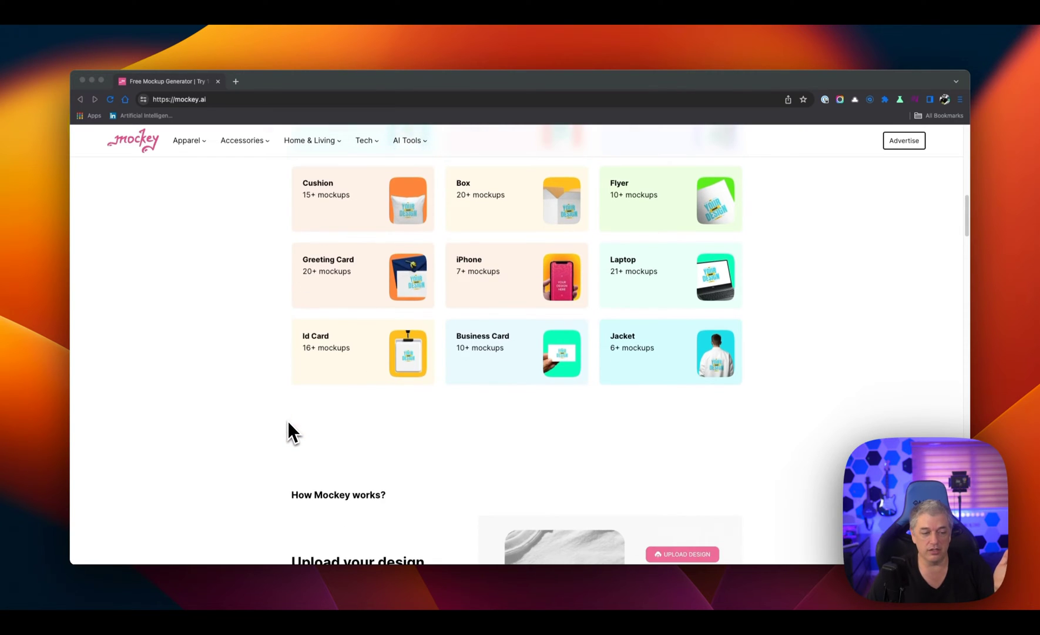
scroll(275, 427, down, 1)
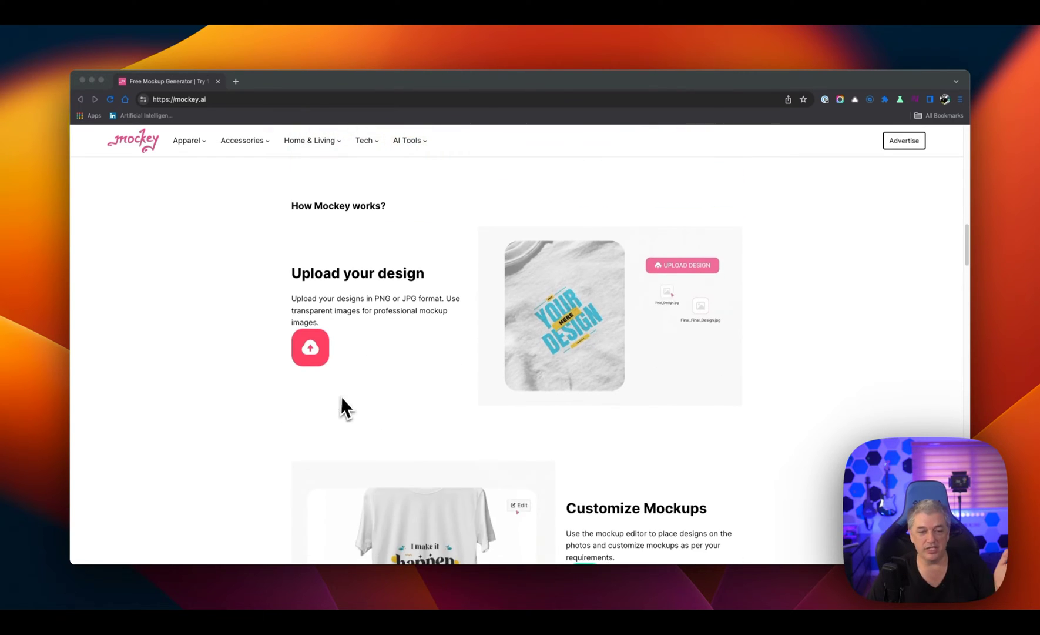
scroll(499, 329, down, 5)
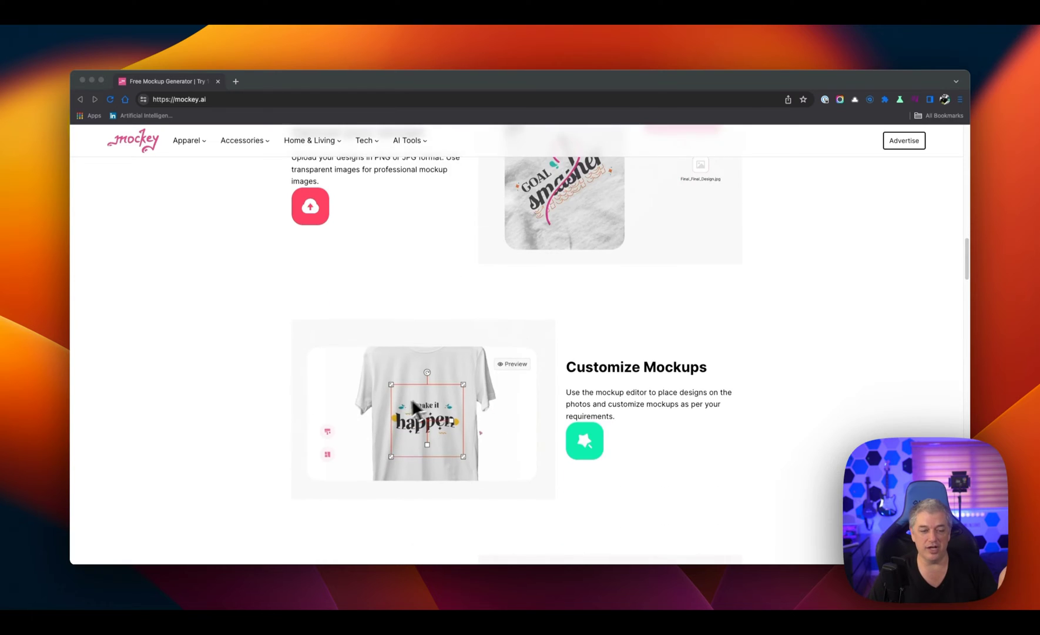
scroll(407, 399, down, 5)
scroll(383, 401, down, 5)
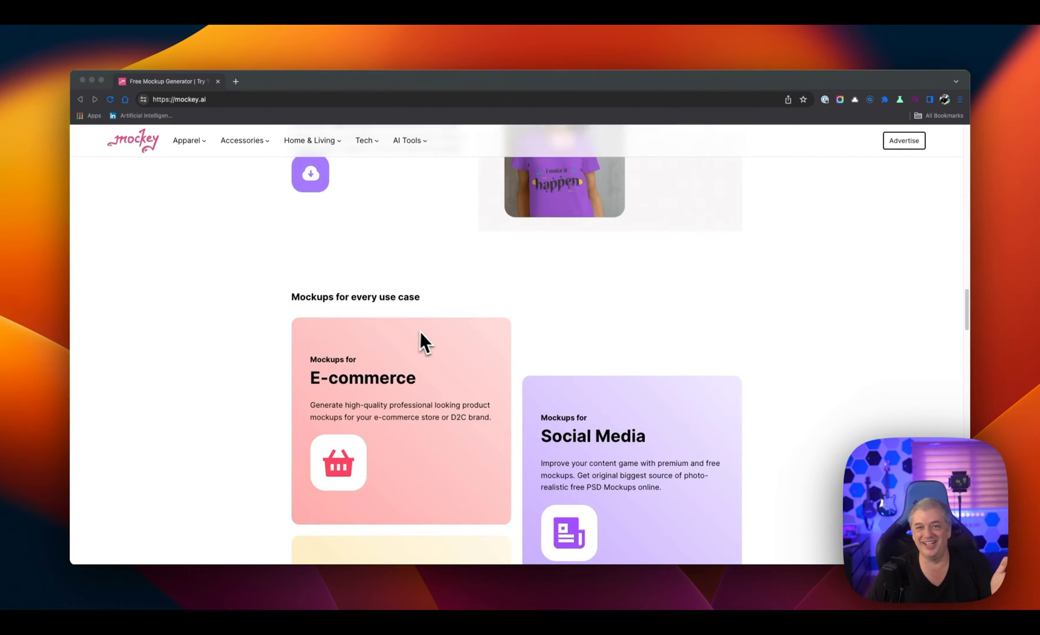
Step: Upload the PNG design ArgentincaAmericaFlag from the ExpatAmericanFlags folder to the mockup generator
scroll(428, 336, up, 15)
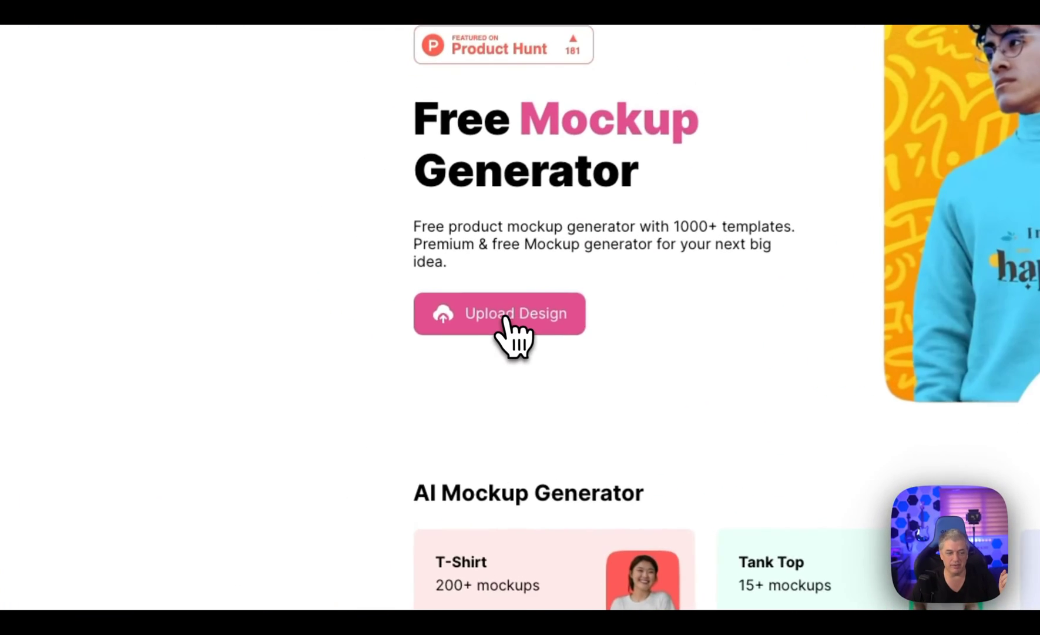
click(338, 362)
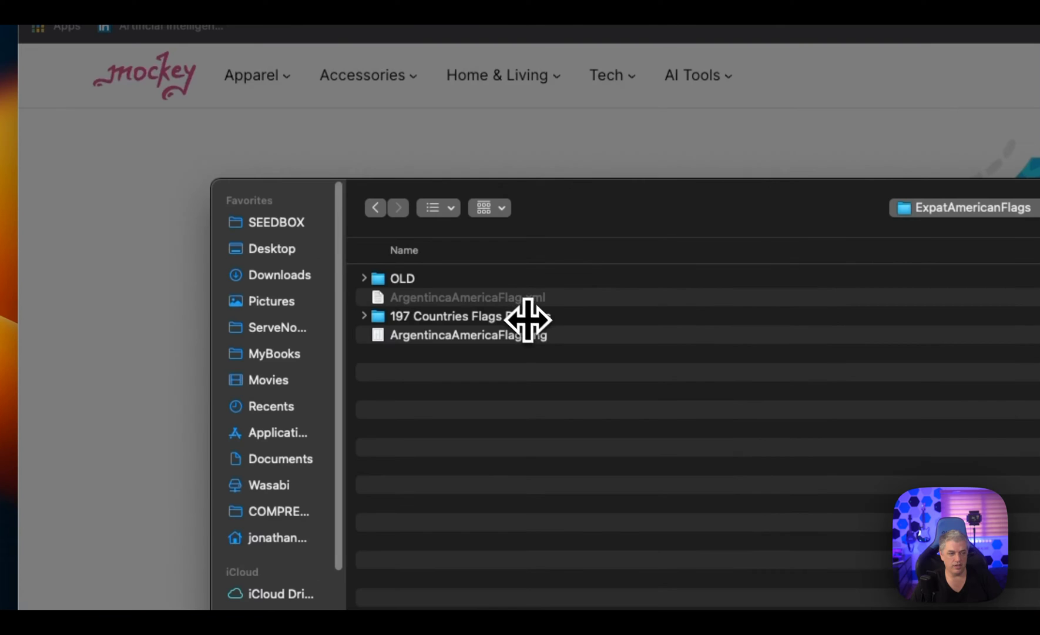
click(529, 332)
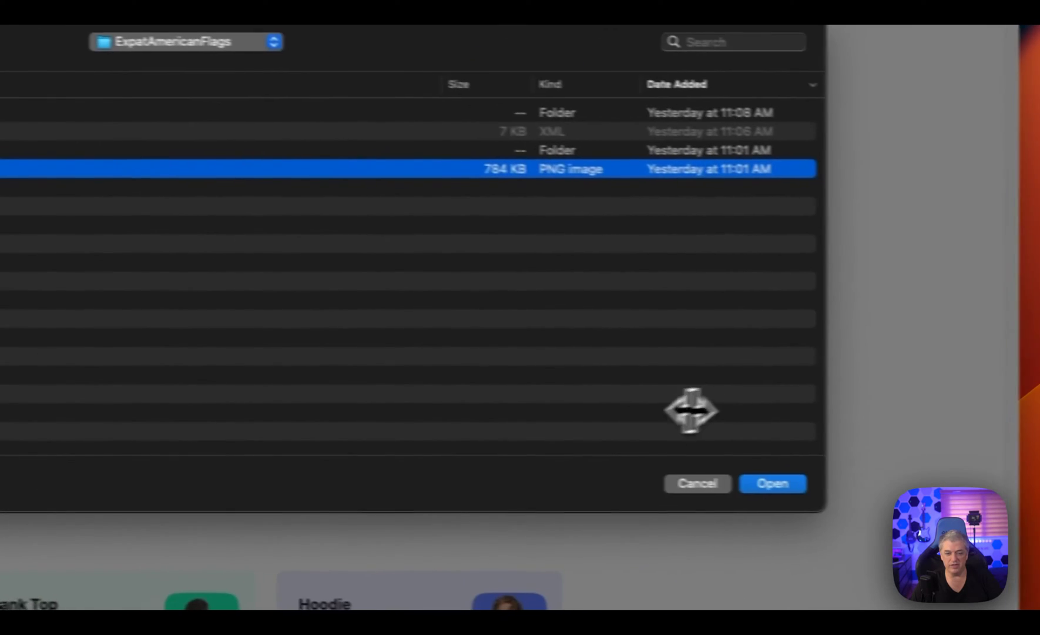
key(Return)
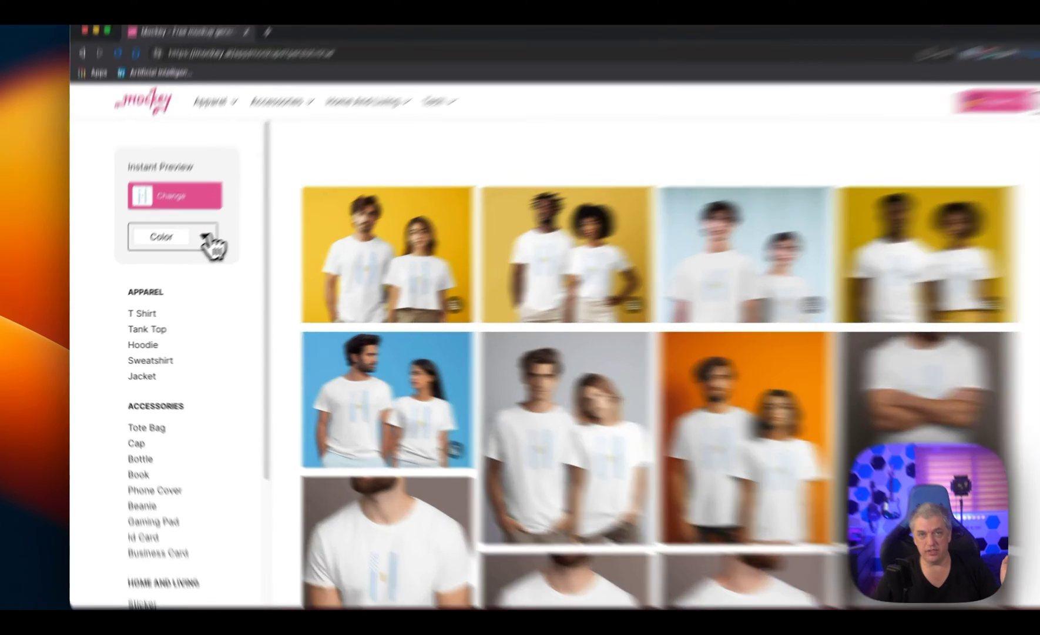
Step: Set the instant preview's garment color to black (000000)
click(189, 258)
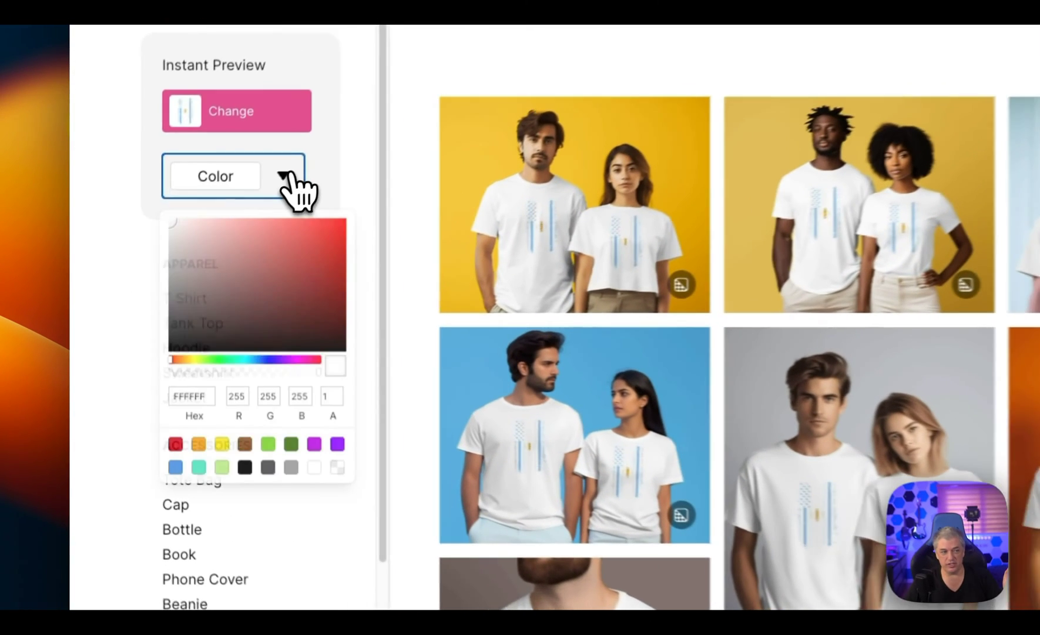
click(253, 471)
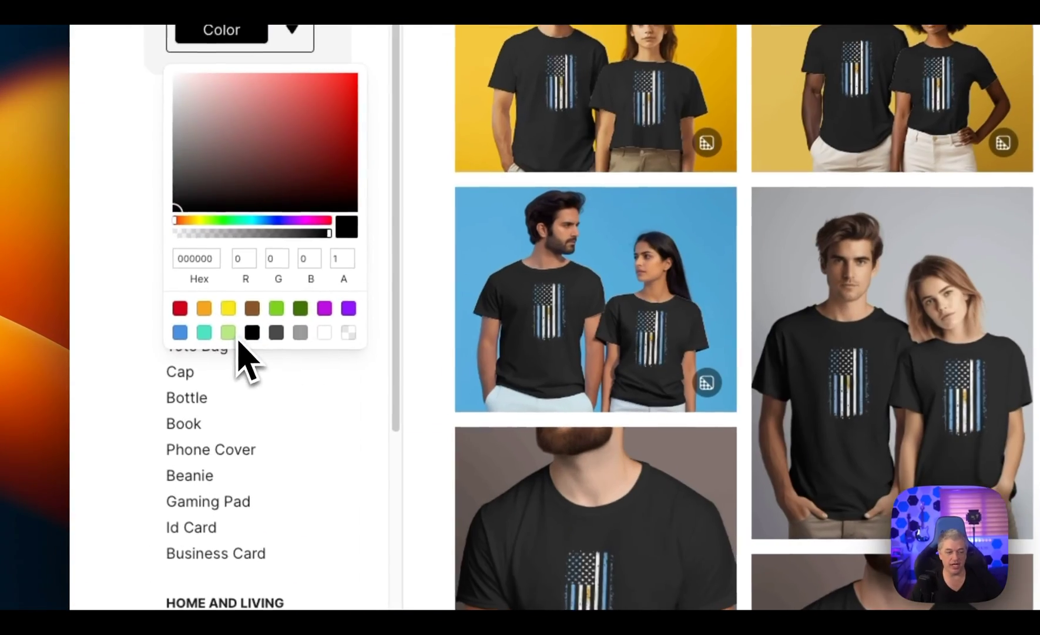
Step: Try light green, violet, dark green, magenta, turquoise and blue as garment colors in the instant preview
click(150, 406)
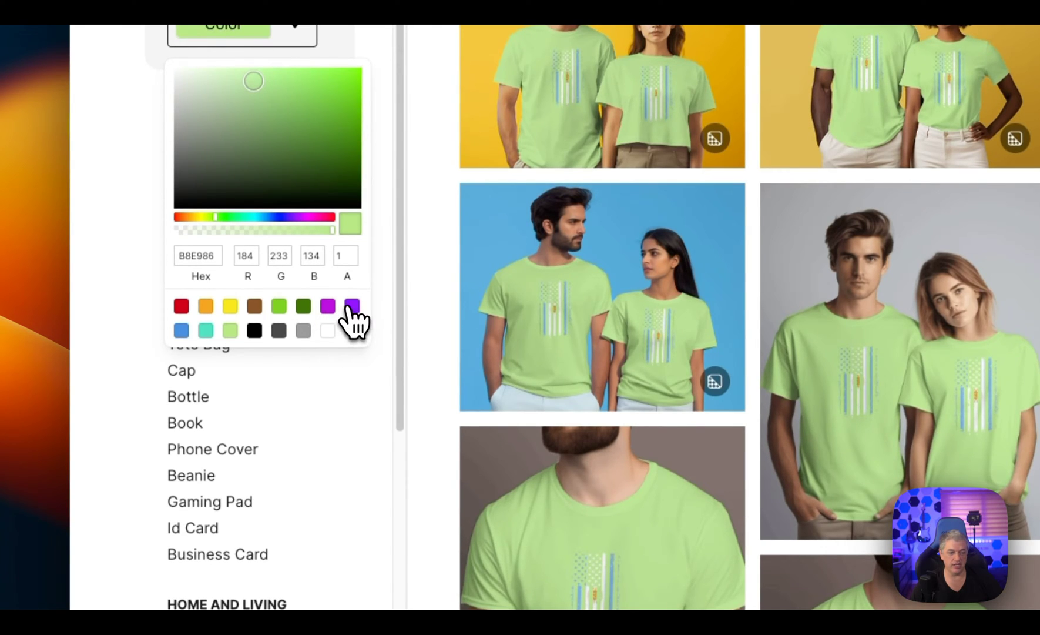
click(352, 306)
click(304, 306)
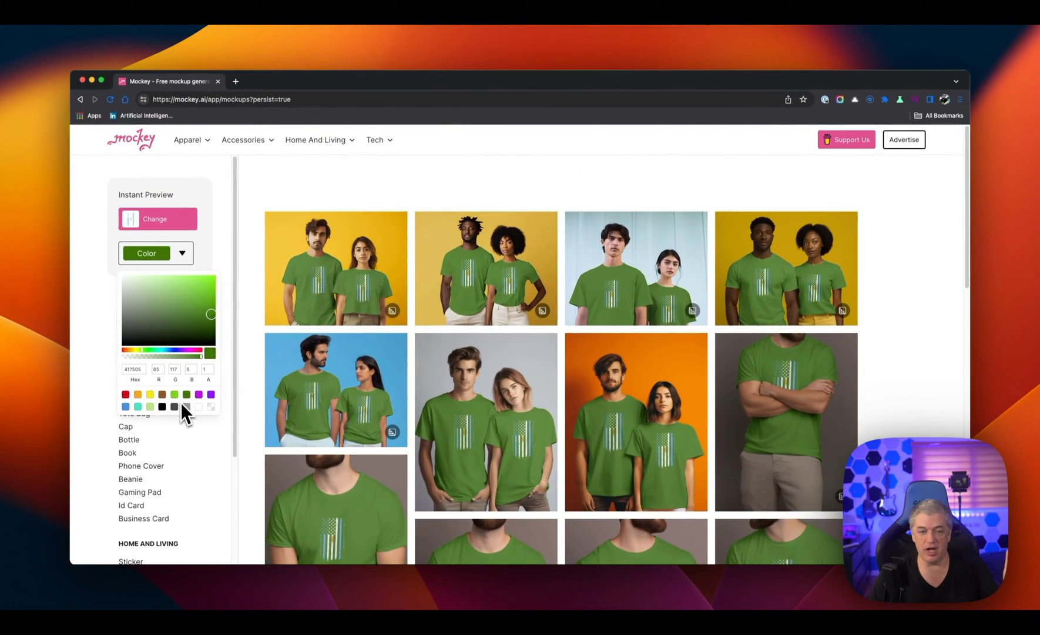
double_click(138, 370)
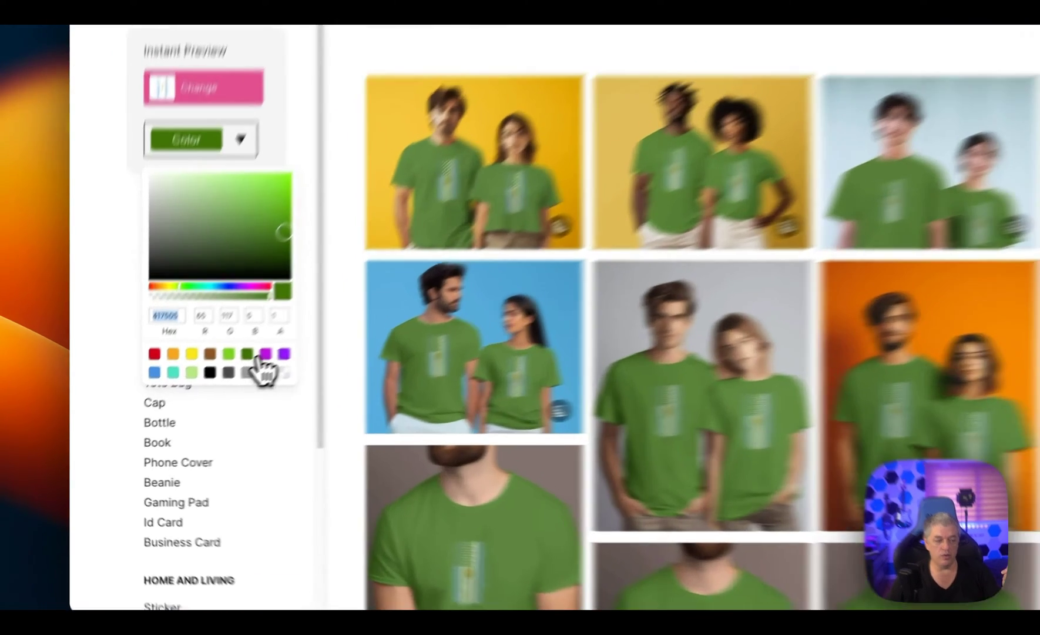
click(198, 394)
click(137, 406)
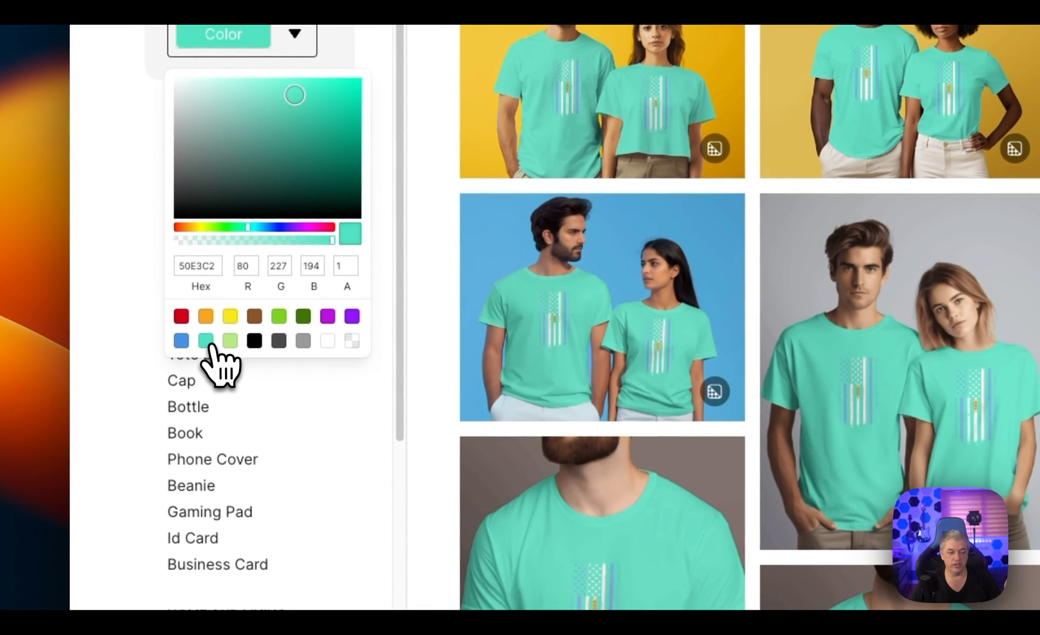
click(181, 342)
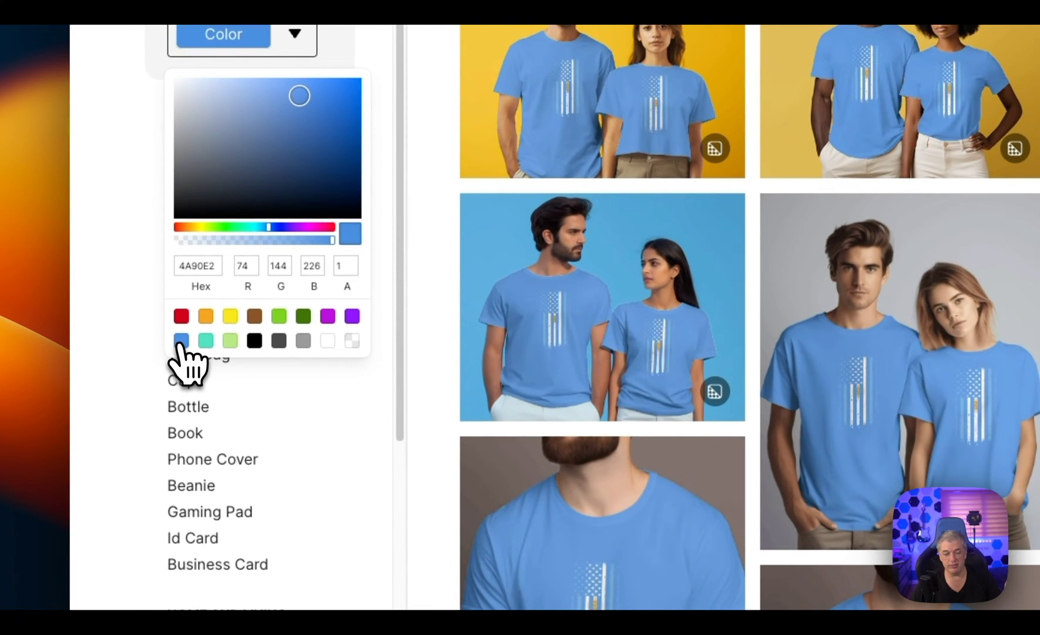
Step: Set the preview garment color back to black, close the color picker and look through the T-shirt mockups
click(254, 342)
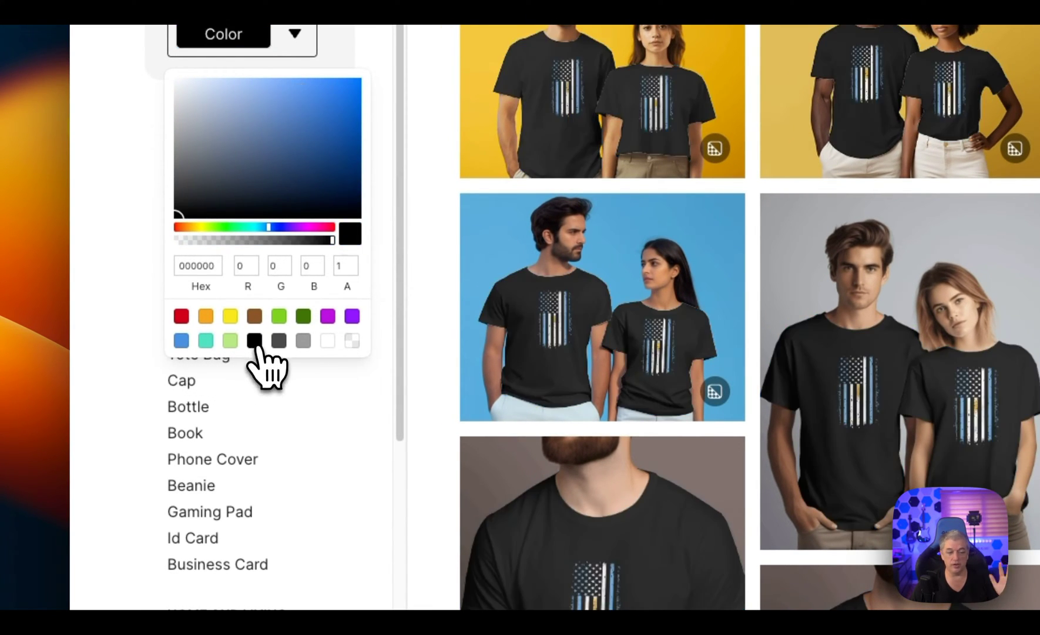
click(126, 320)
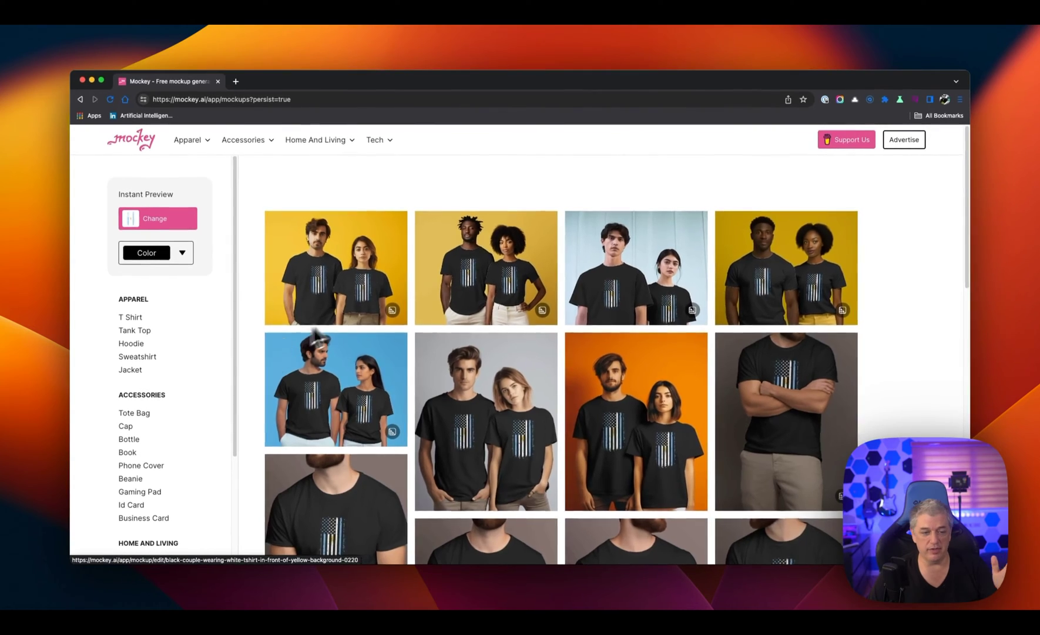
scroll(335, 323, down, 5)
scroll(348, 318, up, 5)
Step: Show the Tank Top mockups with the flag design and look through them
click(143, 326)
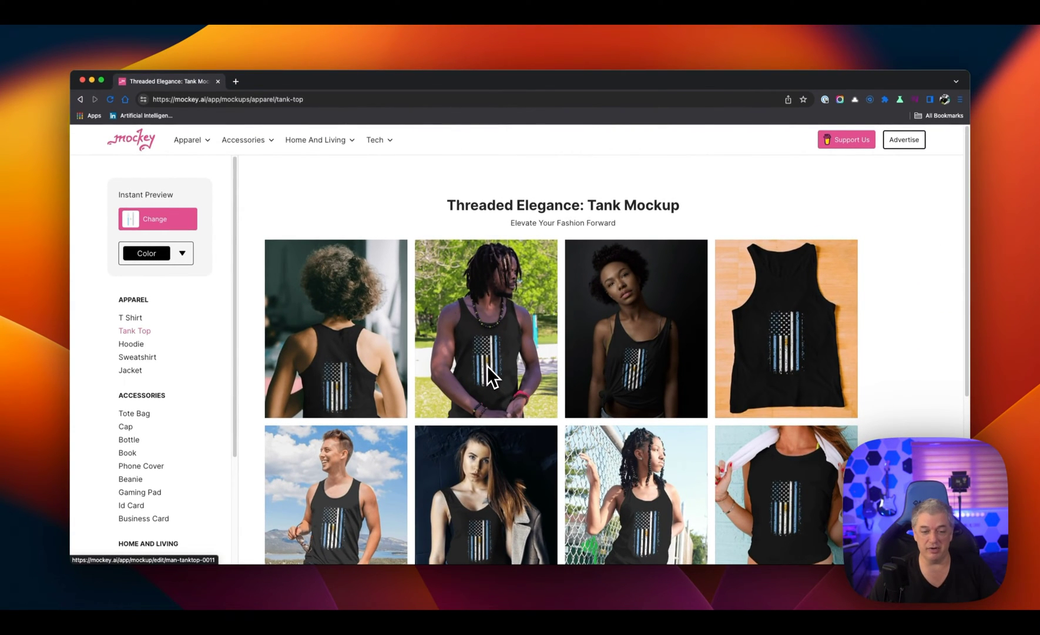
scroll(487, 365, down, 5)
scroll(398, 364, down, 1)
scroll(577, 437, up, 5)
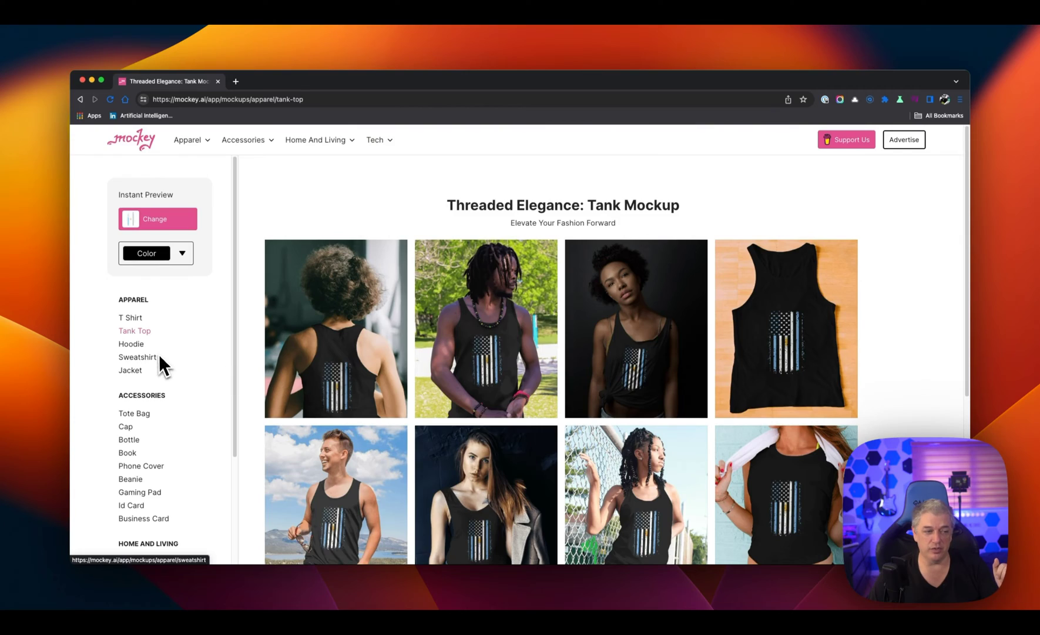
Step: Show the Hoodie mockups and open the template of the man seen from behind at the lake
click(135, 345)
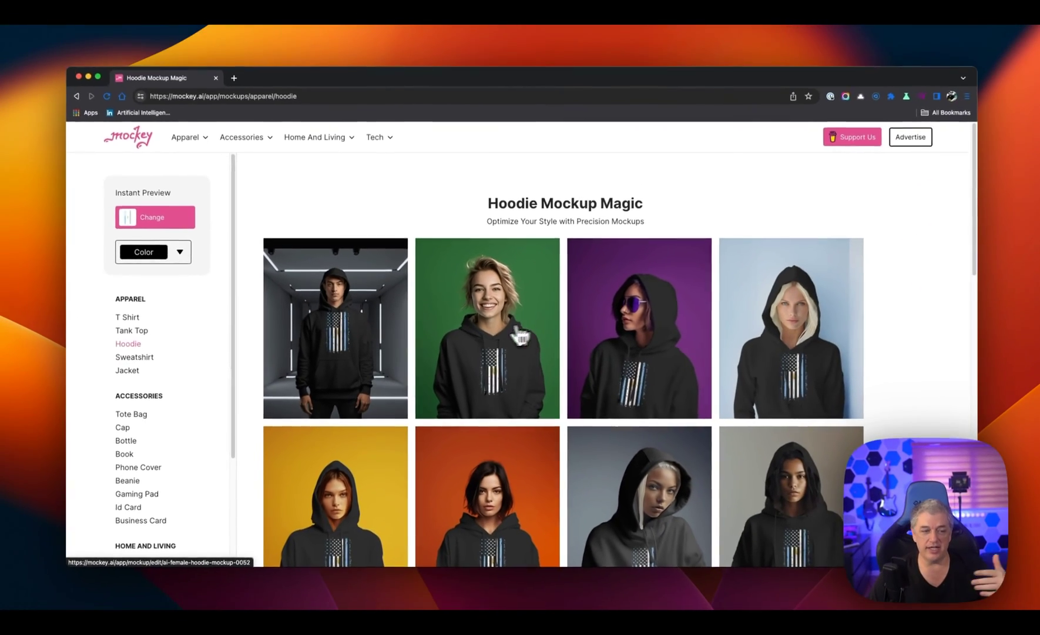
scroll(464, 344, down, 10)
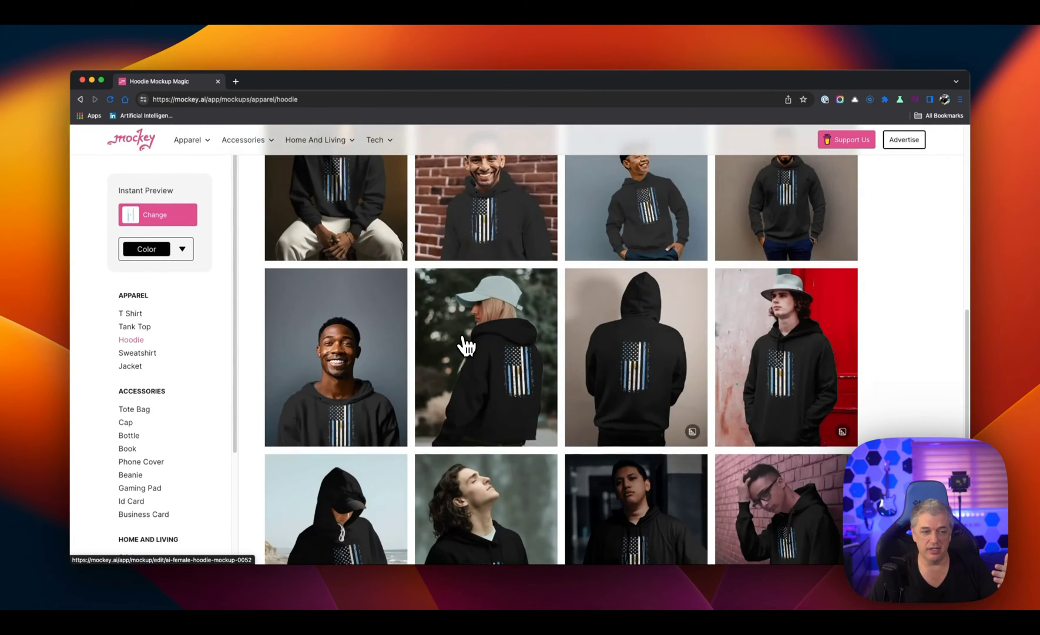
scroll(466, 345, down, 2)
scroll(627, 320, down, 6)
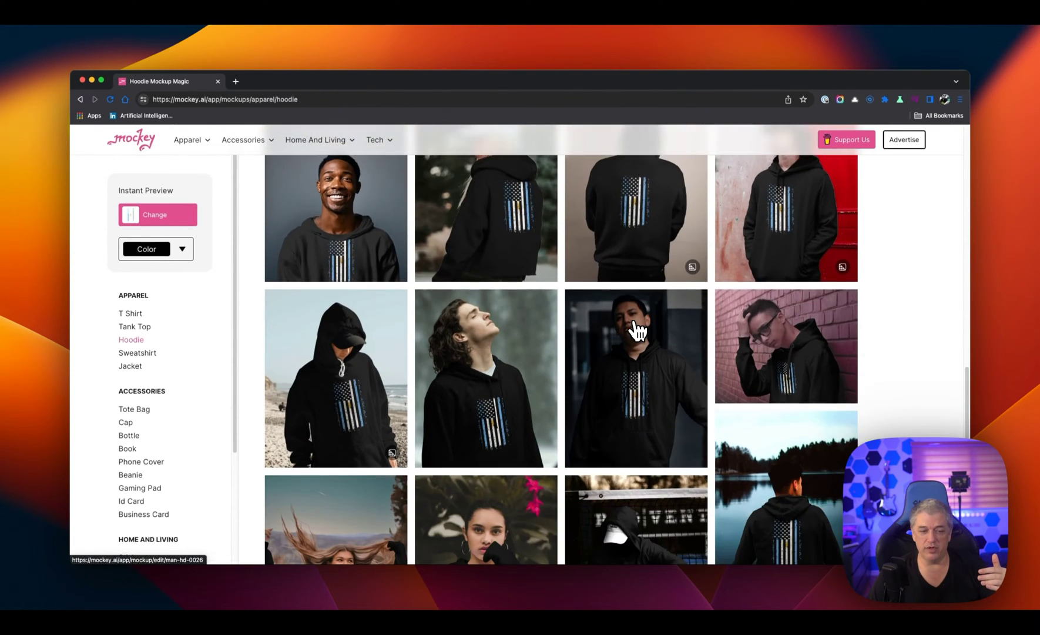
scroll(627, 326, down, 4)
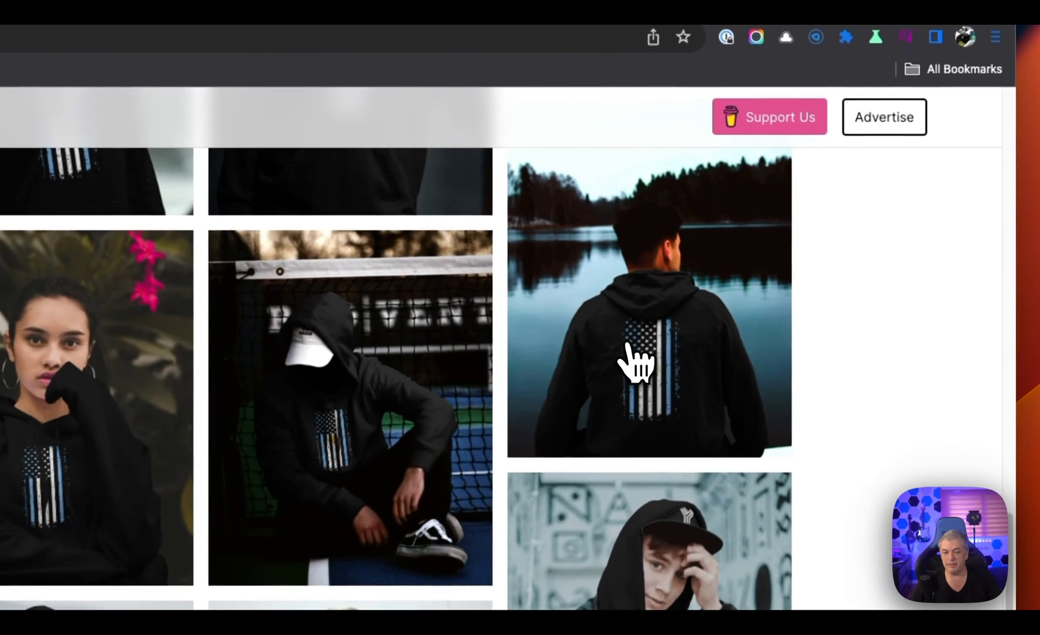
click(794, 282)
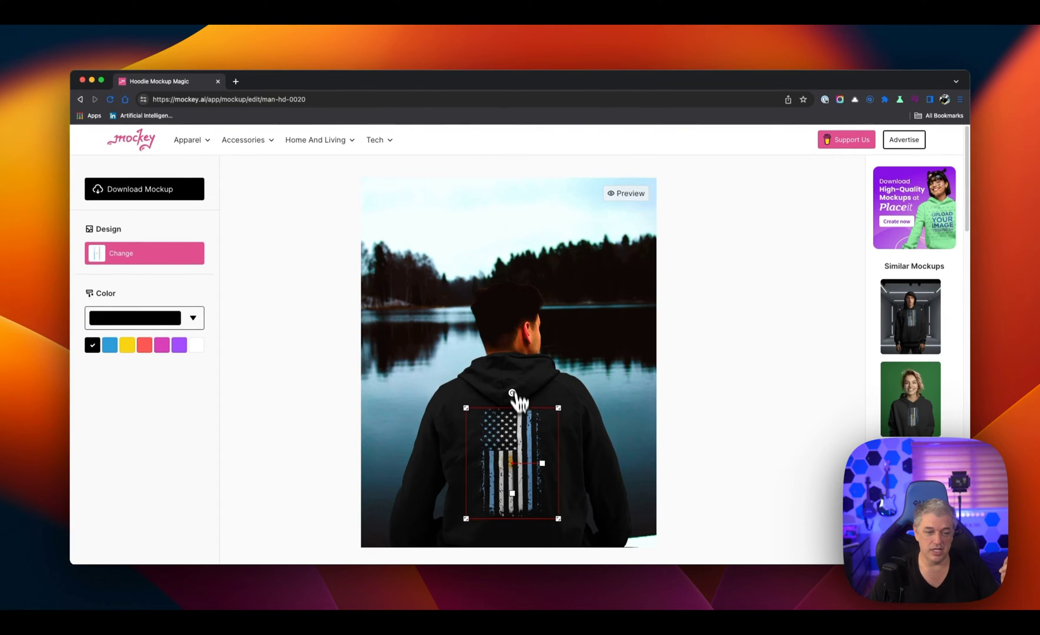
Step: Enlarge the flag design on the hoodie's back and position it centered below the hood
scroll(520, 405, down, 2)
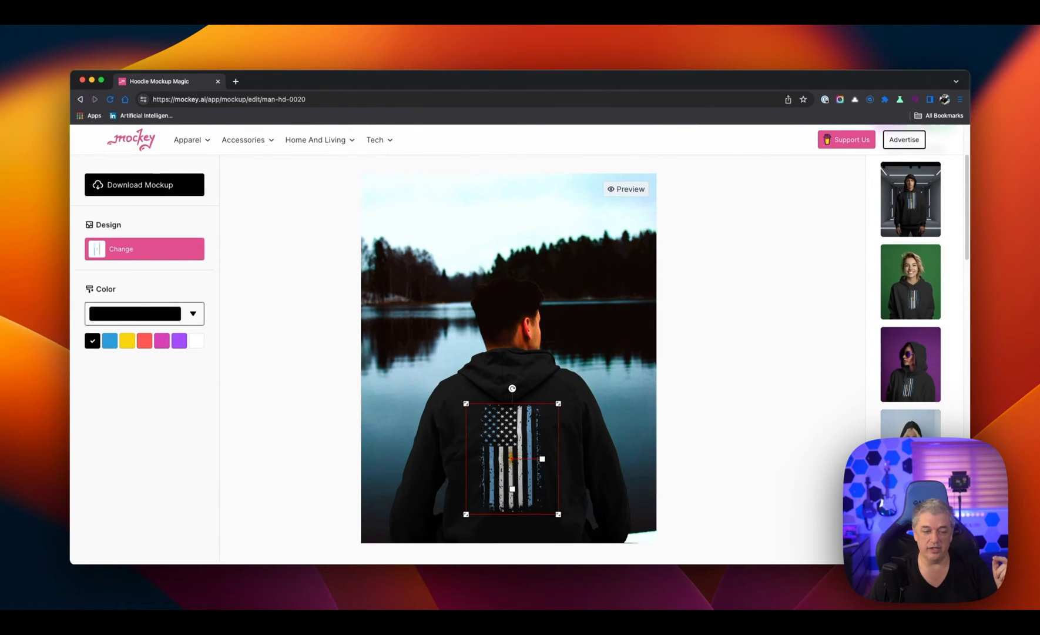
drag(558, 514, 596, 552)
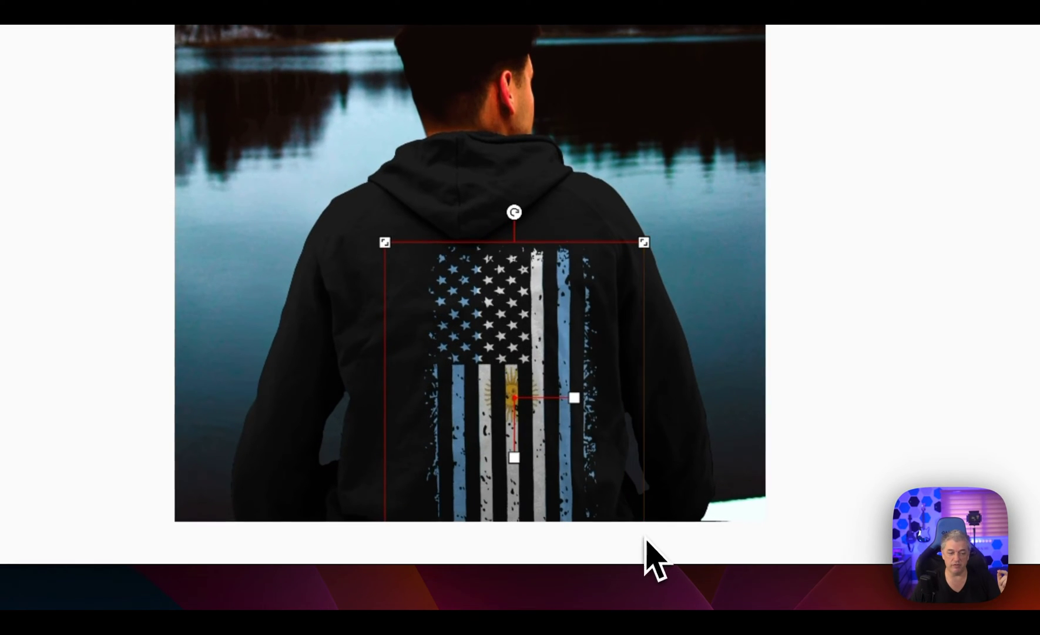
drag(447, 360, 458, 285)
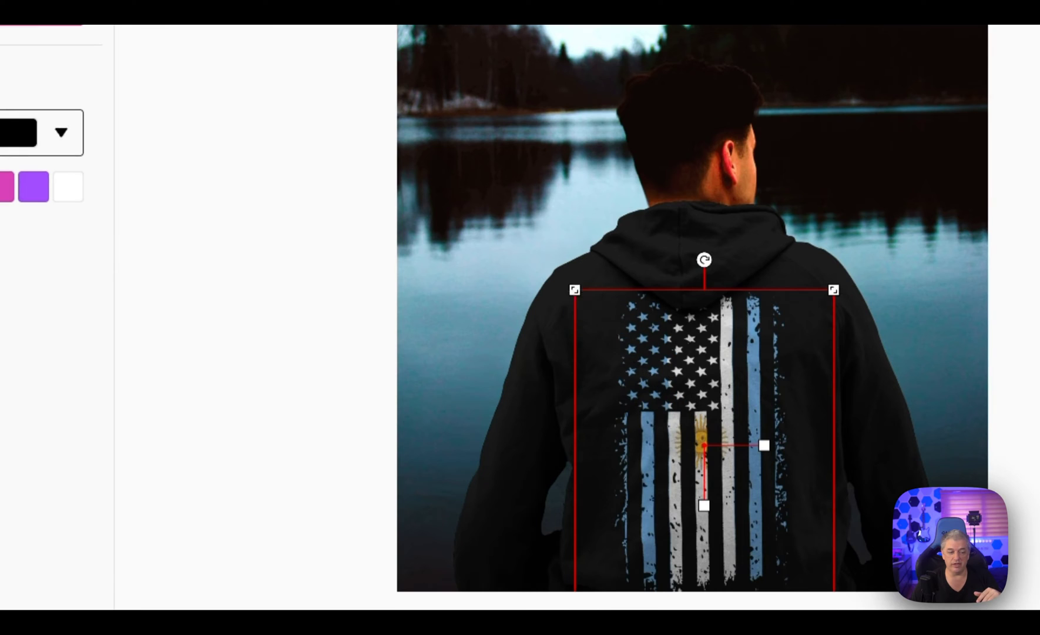
drag(575, 289, 589, 307)
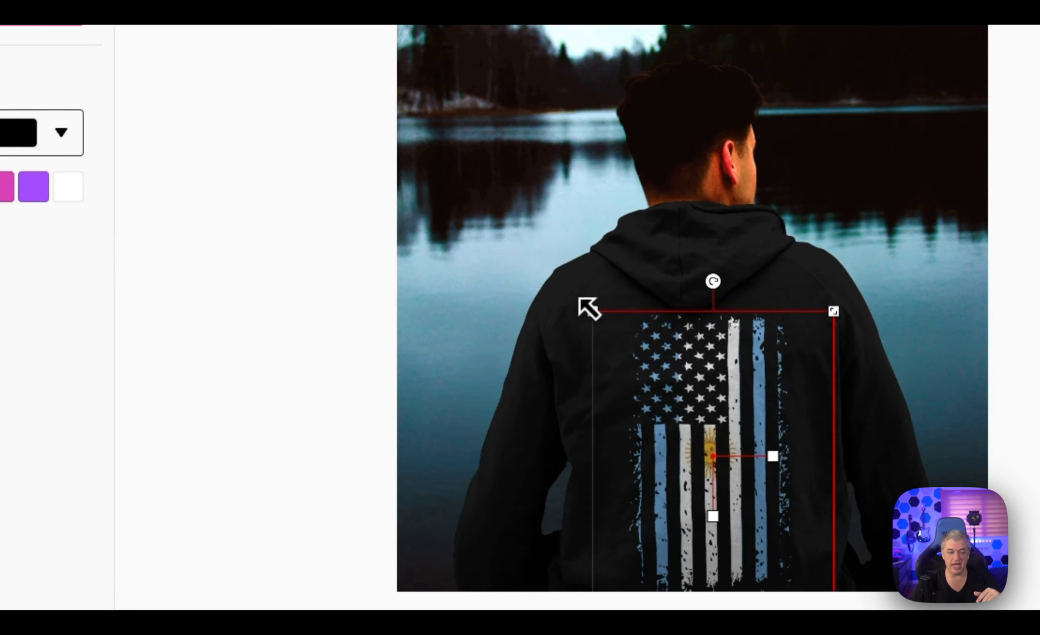
mouse_move(722, 393)
mouse_down()
mouse_move(688, 390)
mouse_move(709, 394)
mouse_up()
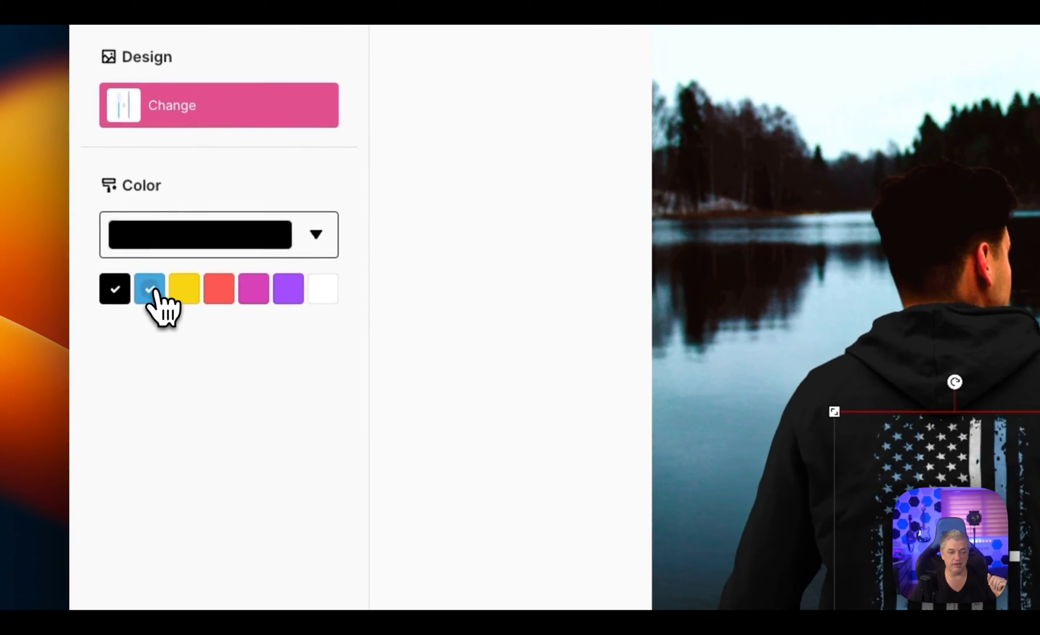
Step: Try the hoodie in the preset colors blue, yellow, red and pink, ending with purple
click(154, 294)
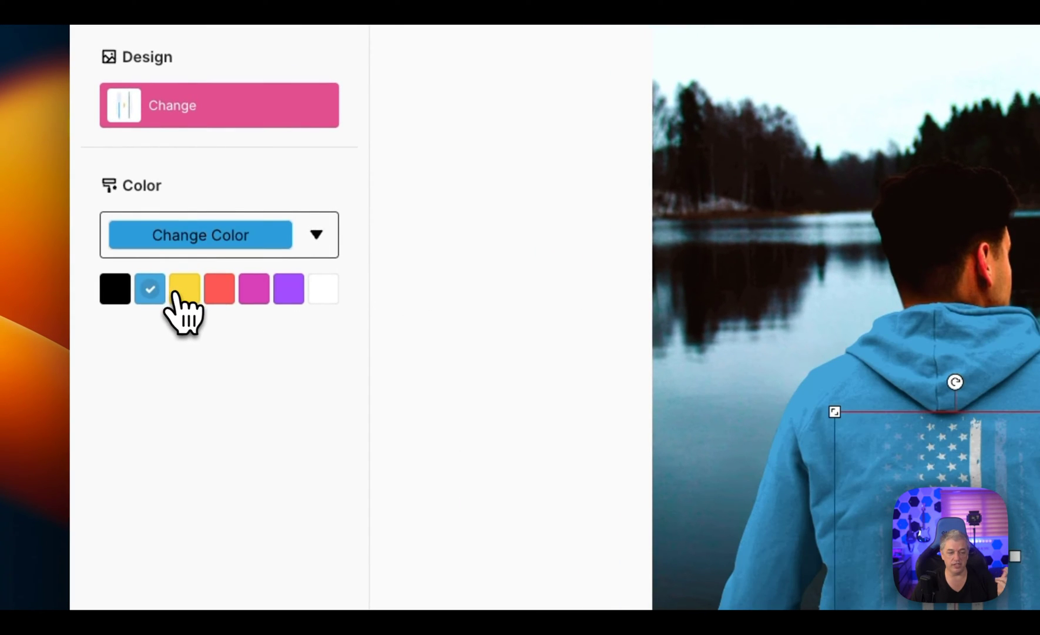
click(184, 293)
click(217, 294)
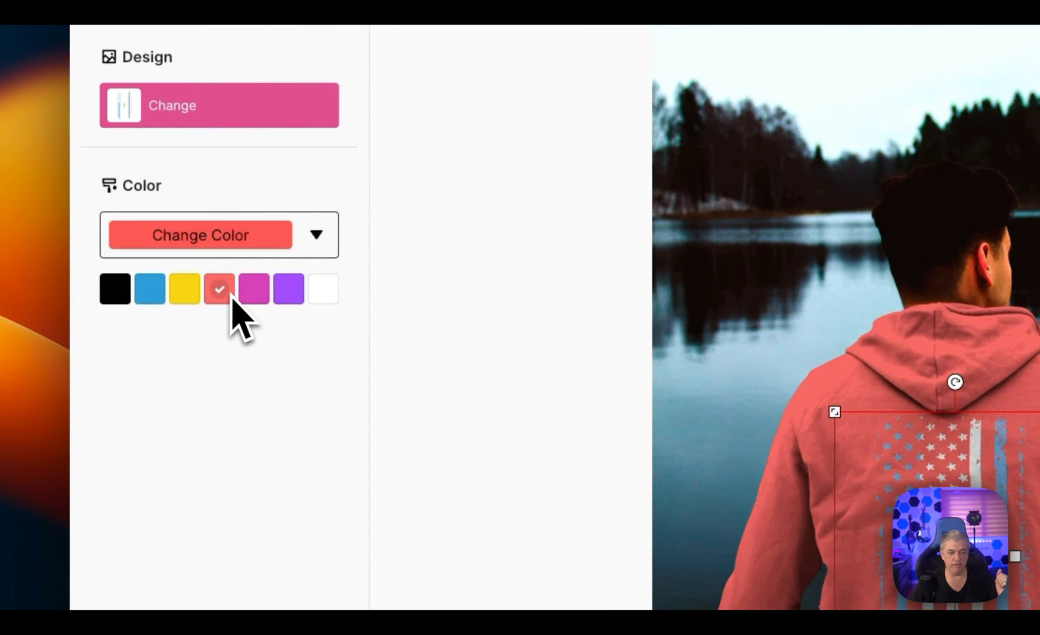
click(252, 294)
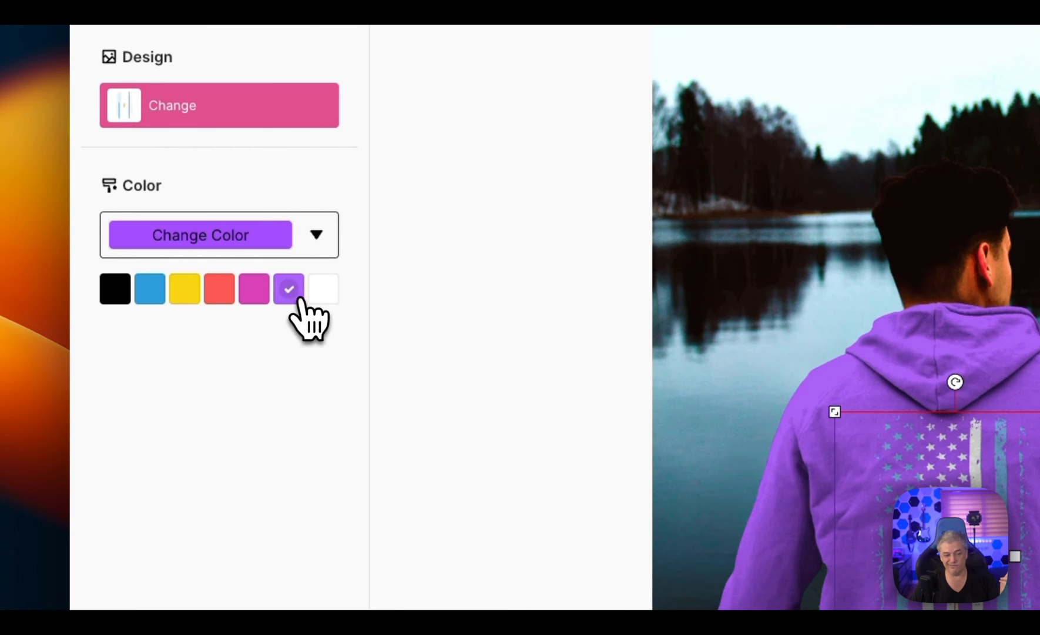
Step: Set the hoodie's color to preset black and download the mockup
click(318, 241)
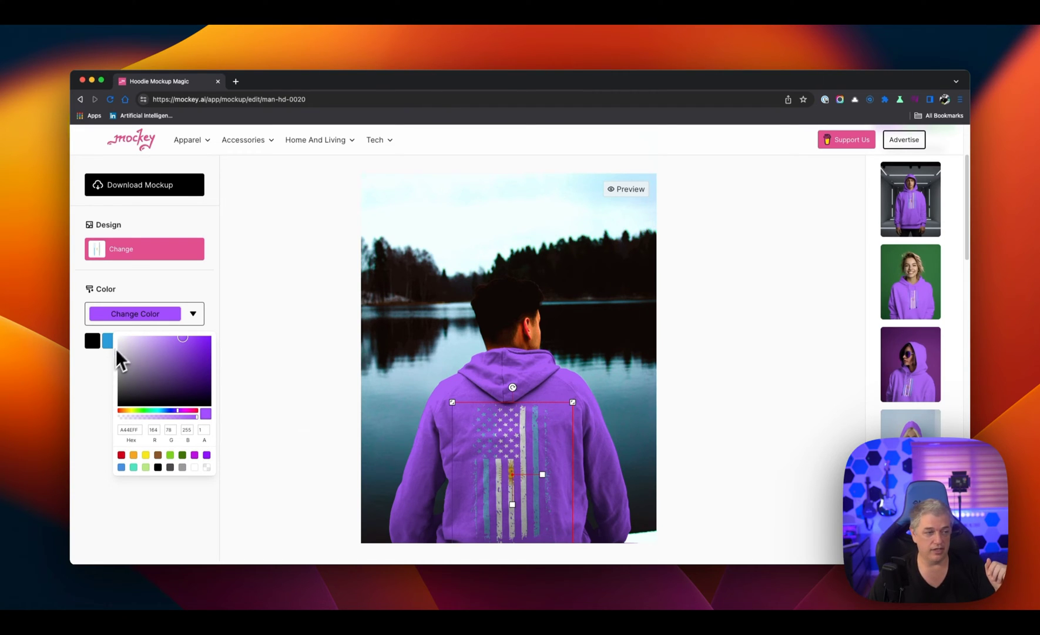
click(146, 316)
click(92, 341)
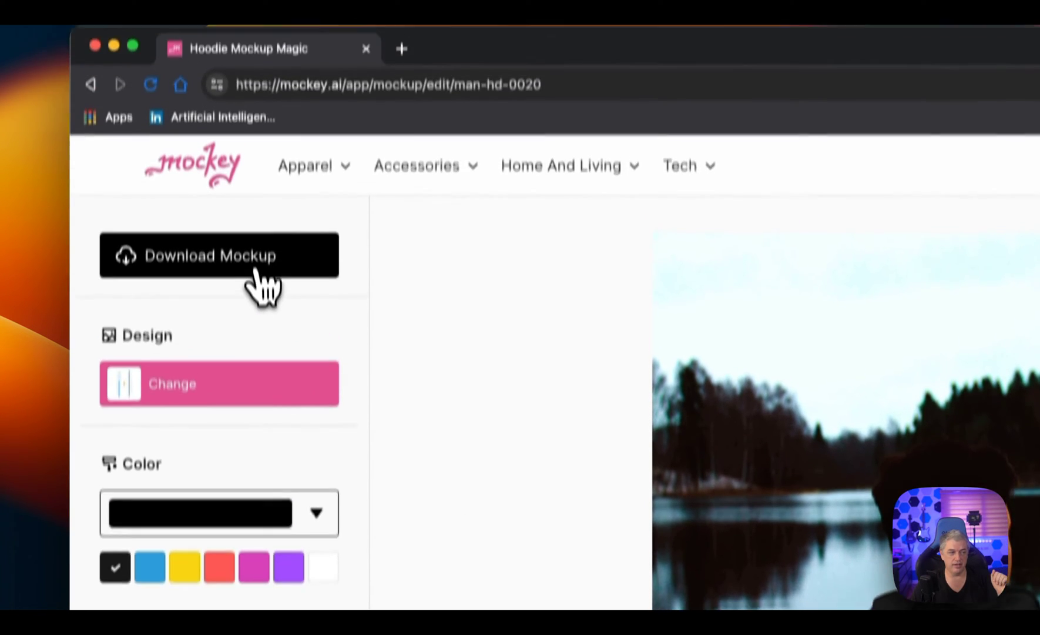
click(253, 126)
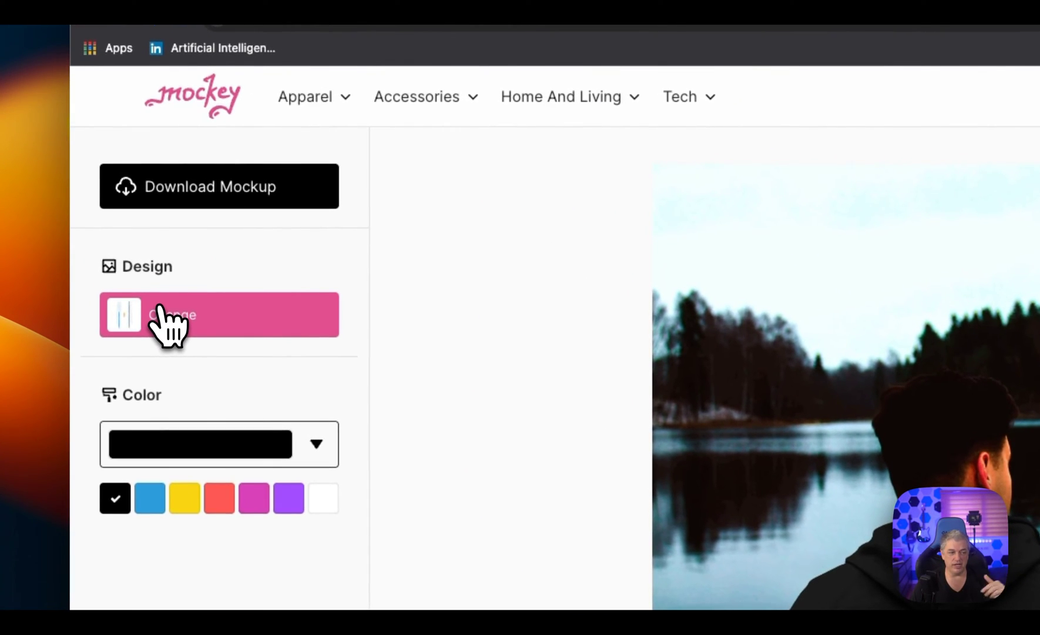
Step: Open the file chooser for changing the design and cancel it
click(160, 308)
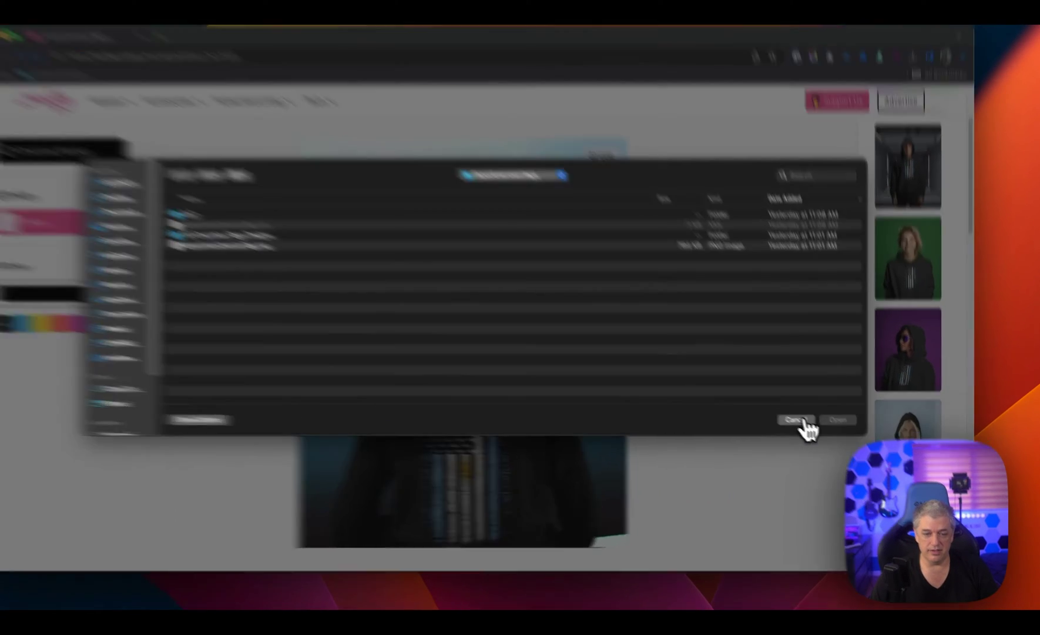
click(809, 427)
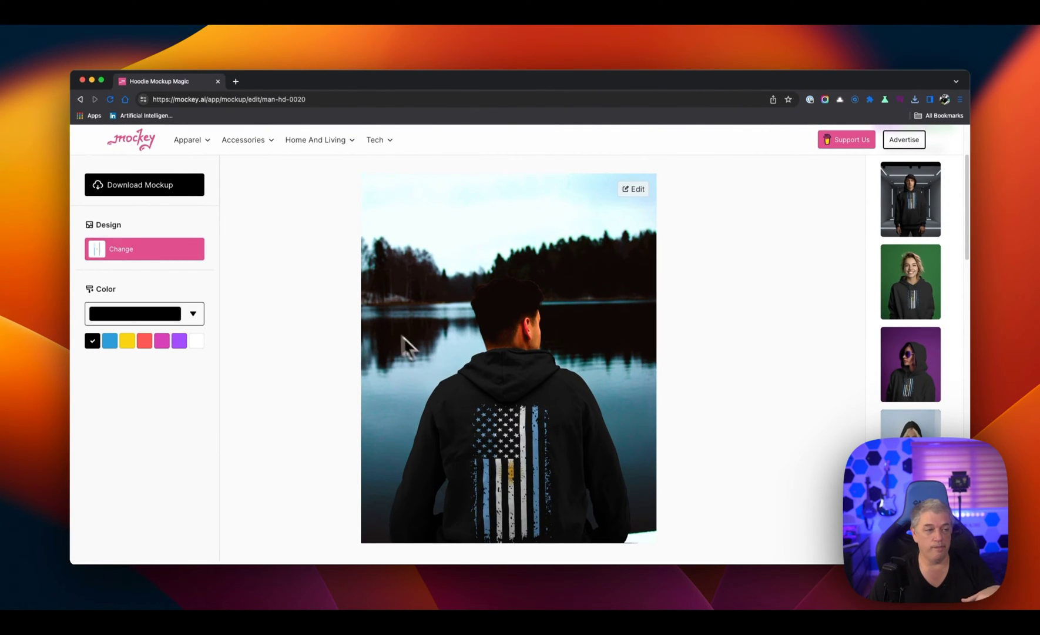
Step: Return to the gallery, show the T Shirt mockups and open the template of the man in a white cap and sunglasses
click(80, 99)
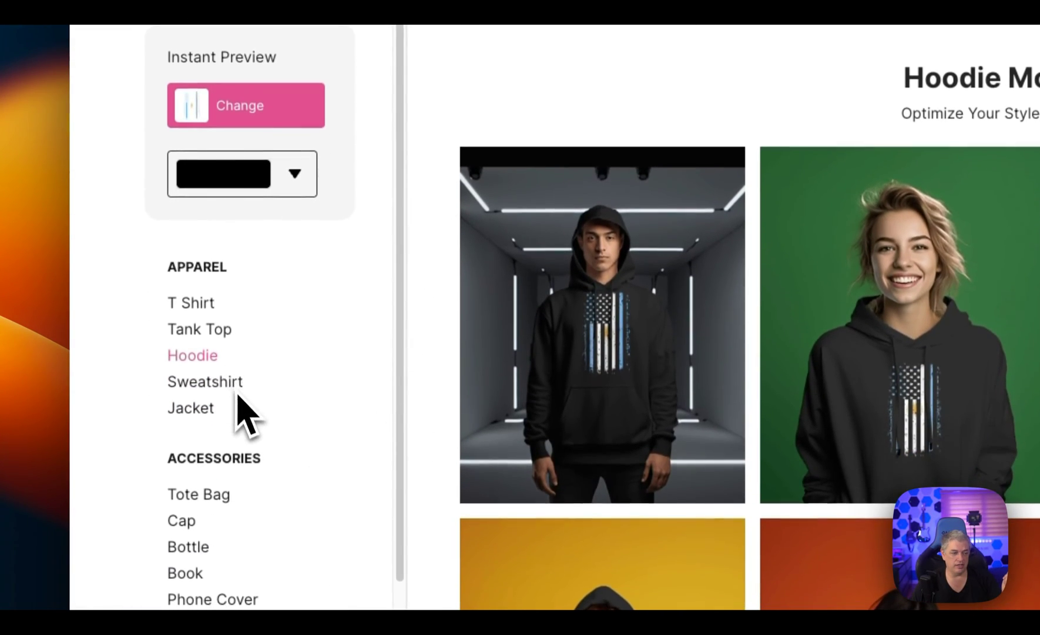
click(200, 305)
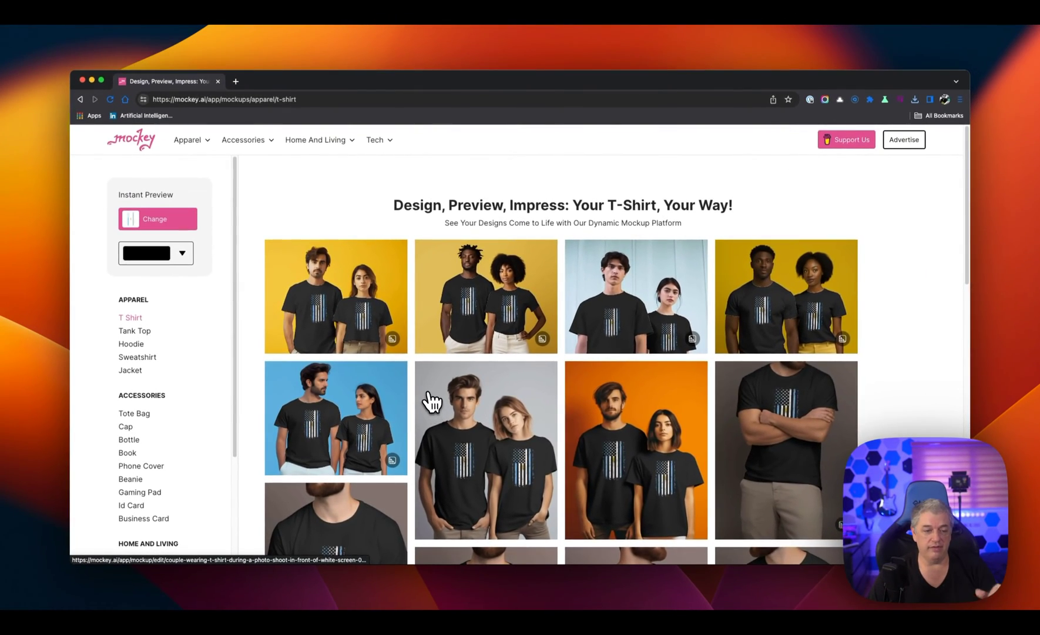
scroll(424, 391, down, 5)
scroll(429, 399, down, 8)
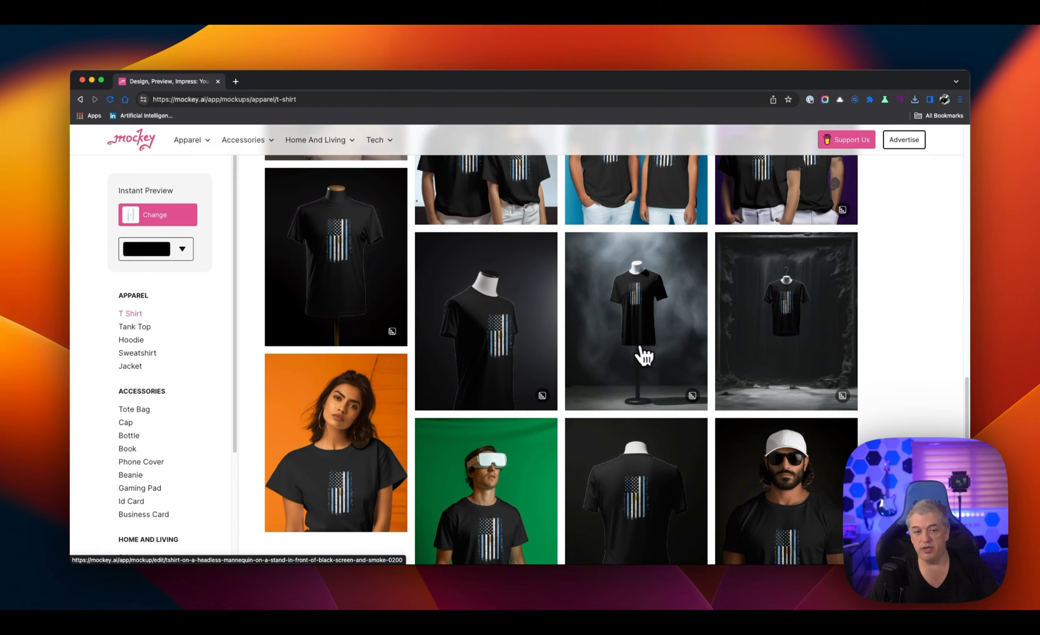
scroll(631, 362, down, 3)
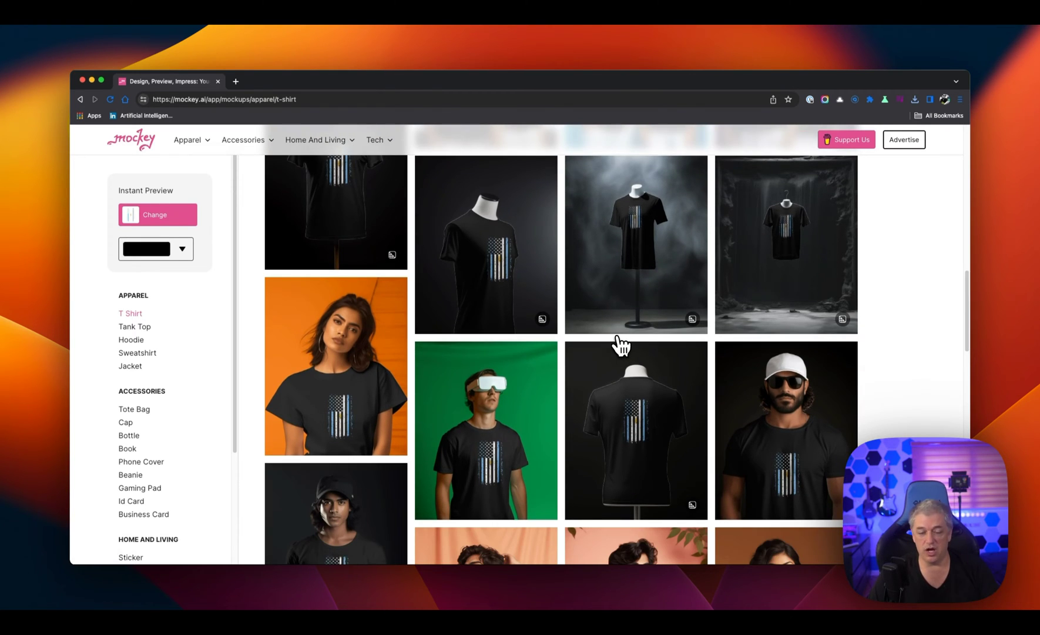
scroll(622, 344, down, 5)
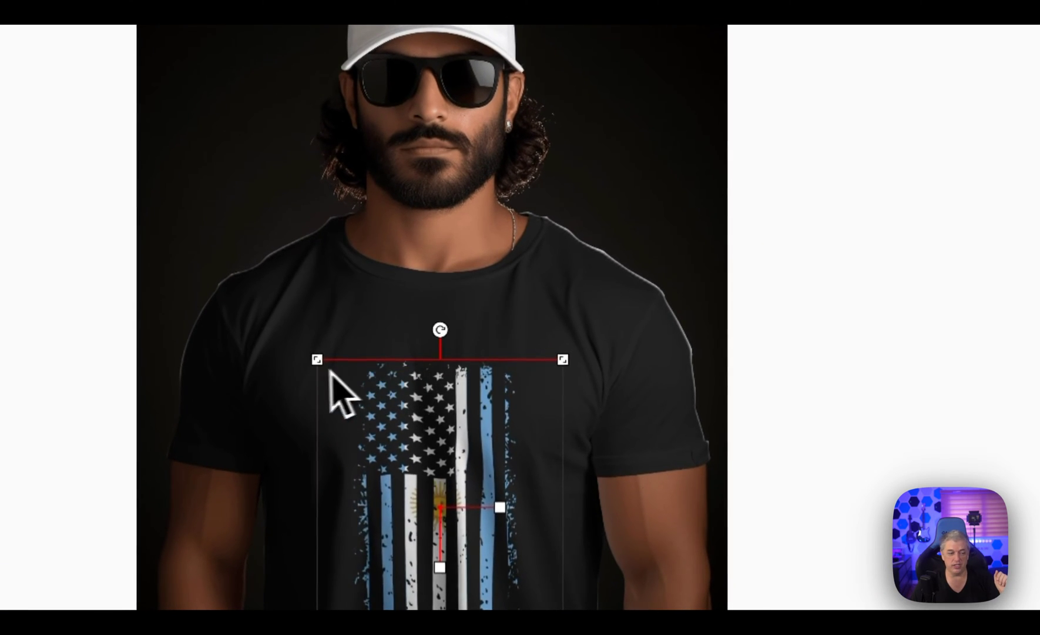
Step: Adjust the size and position of the flag design on the man's T-shirt and download the mockup
drag(315, 356, 298, 339)
drag(344, 376, 403, 407)
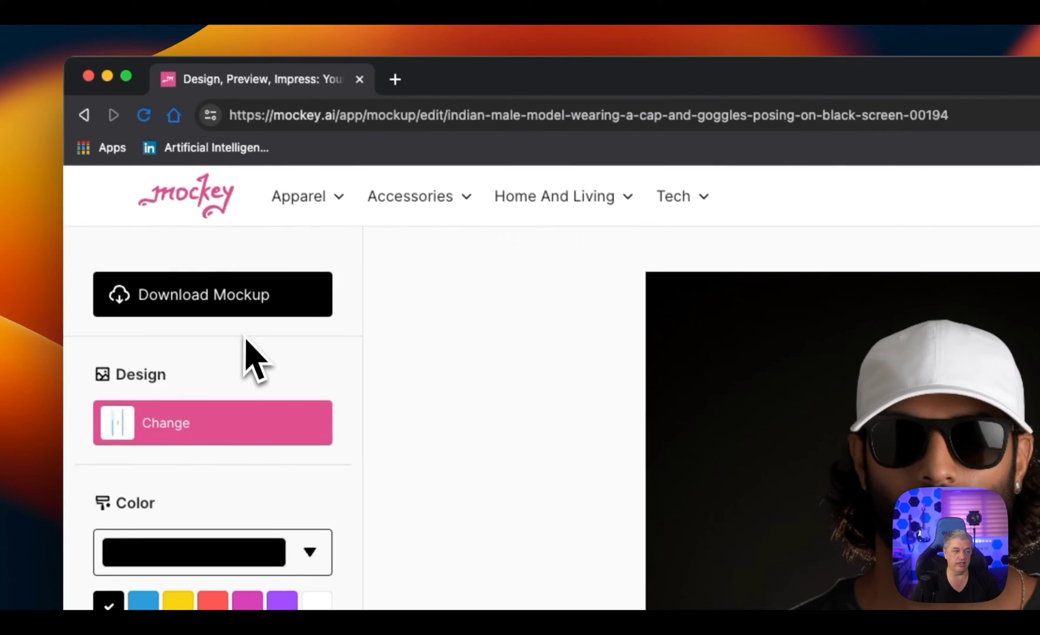
click(241, 297)
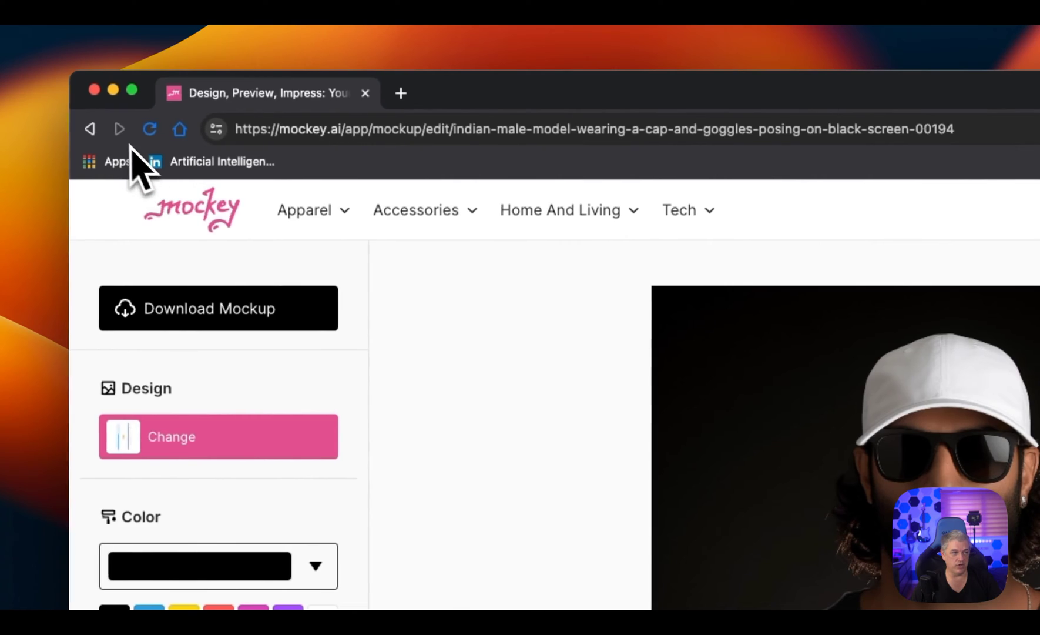
Step: Return to the gallery and look through the Tote Bag mockups with the flag design
click(90, 128)
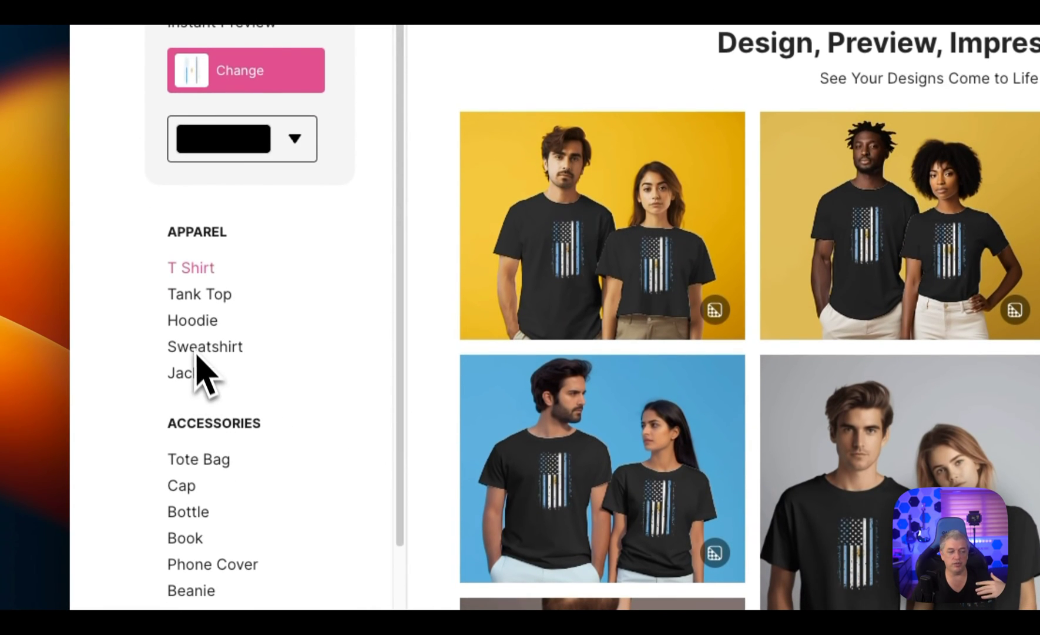
click(228, 460)
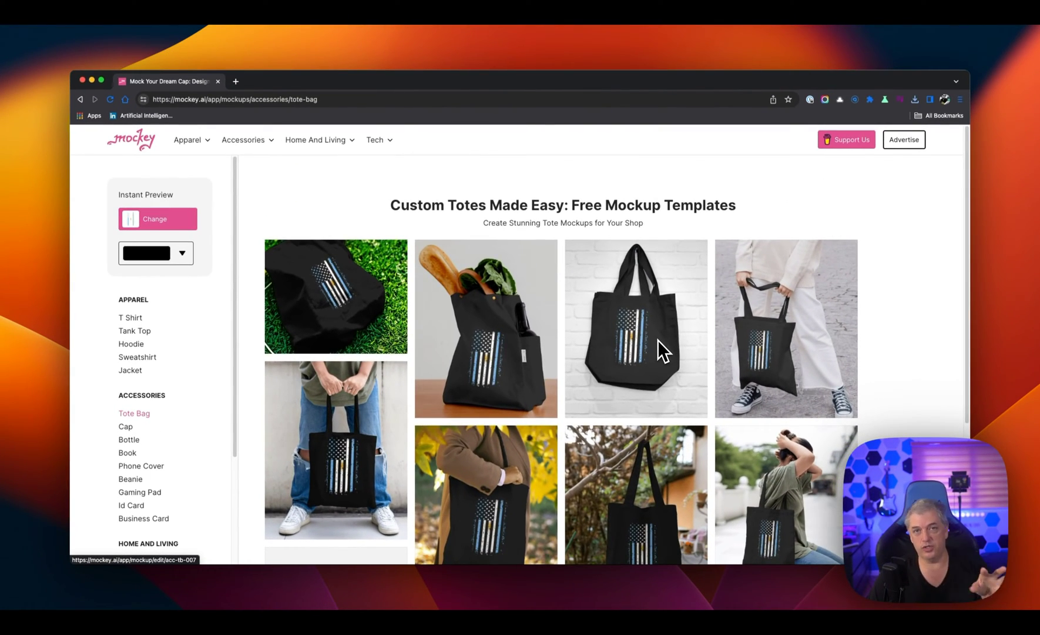
scroll(658, 340, down, 5)
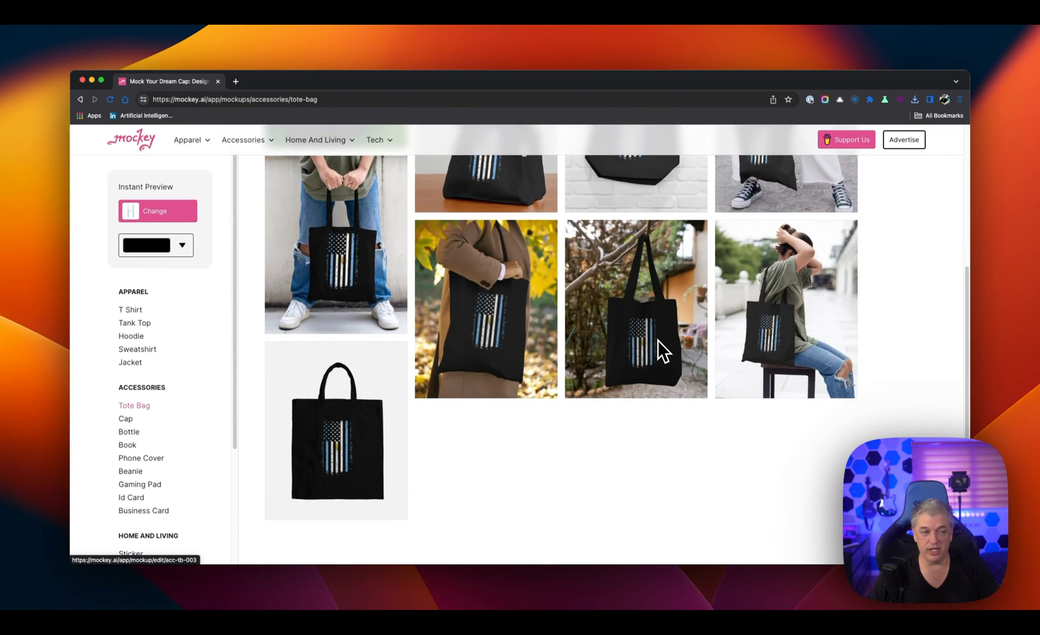
scroll(658, 340, up, 5)
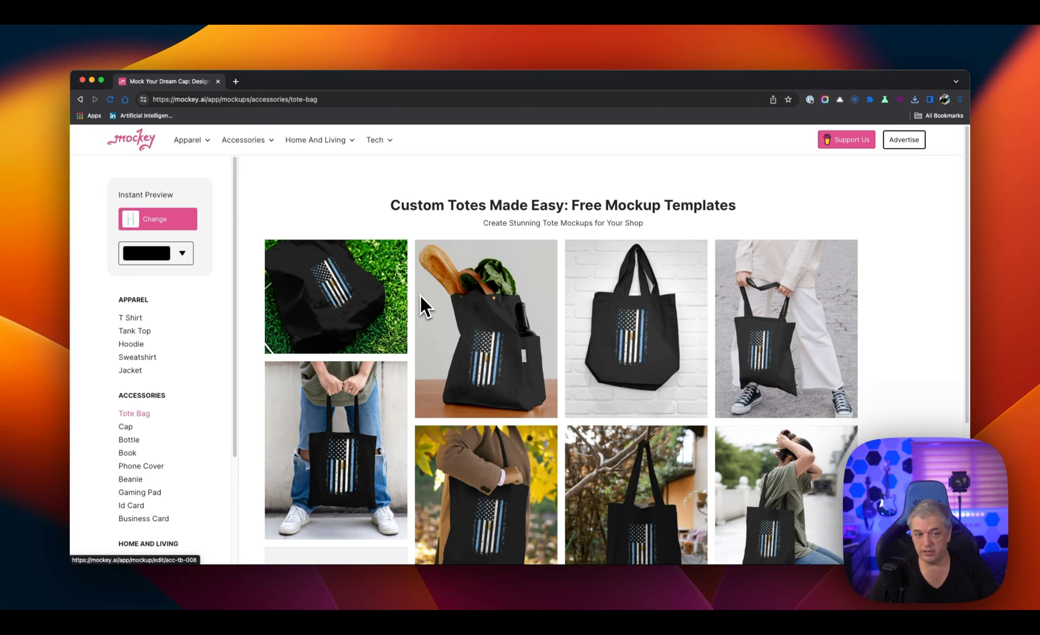
scroll(427, 307, down, 4)
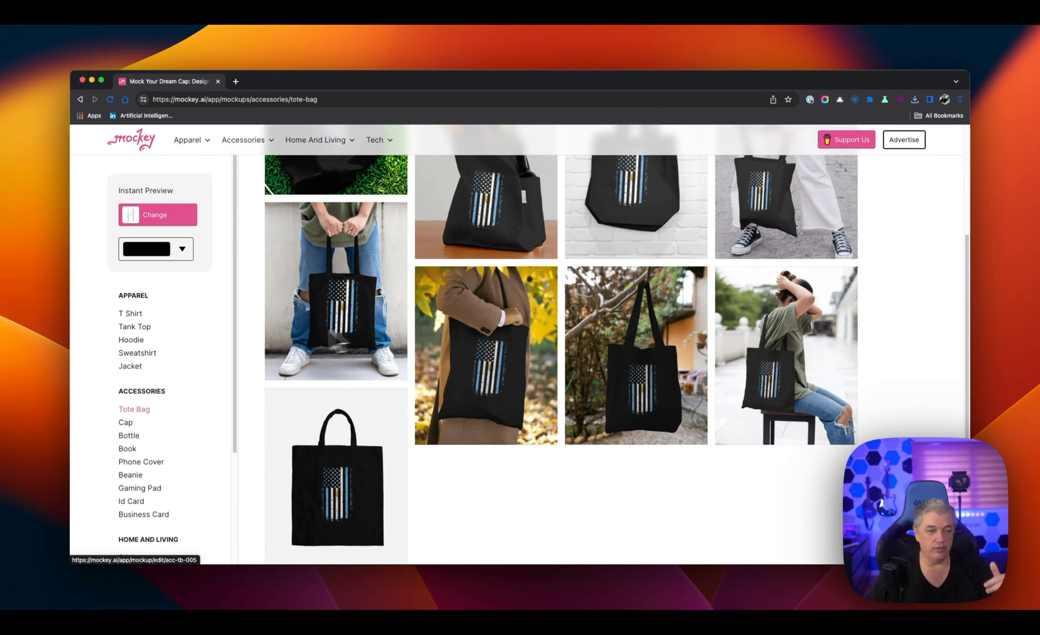
scroll(464, 320, up, 4)
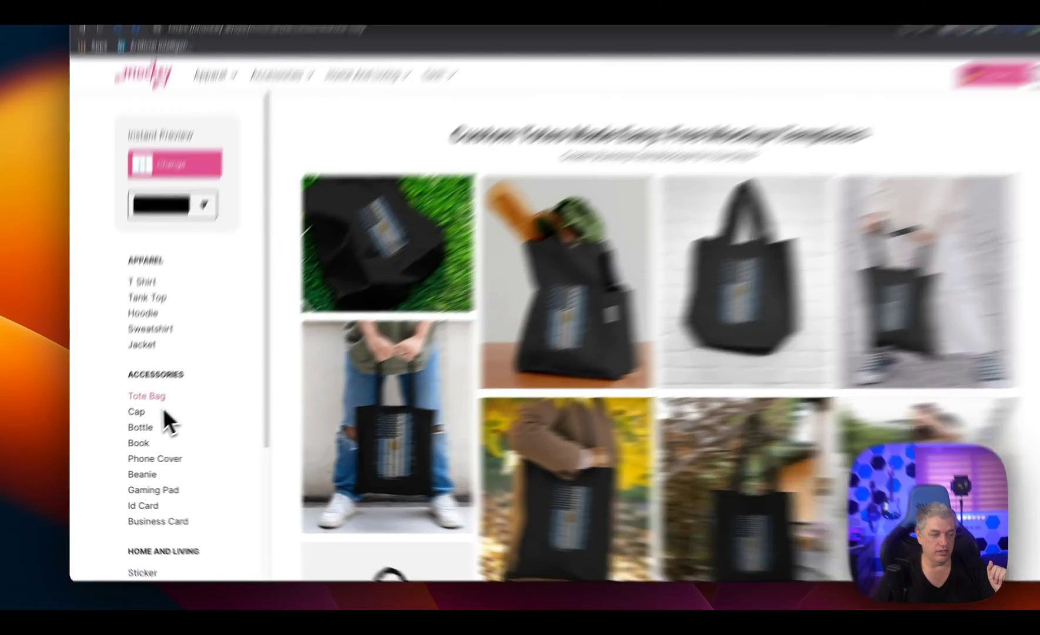
Step: Open the Cap template with the yellow background and rotate the flag design to lie horizontally on the front
click(125, 422)
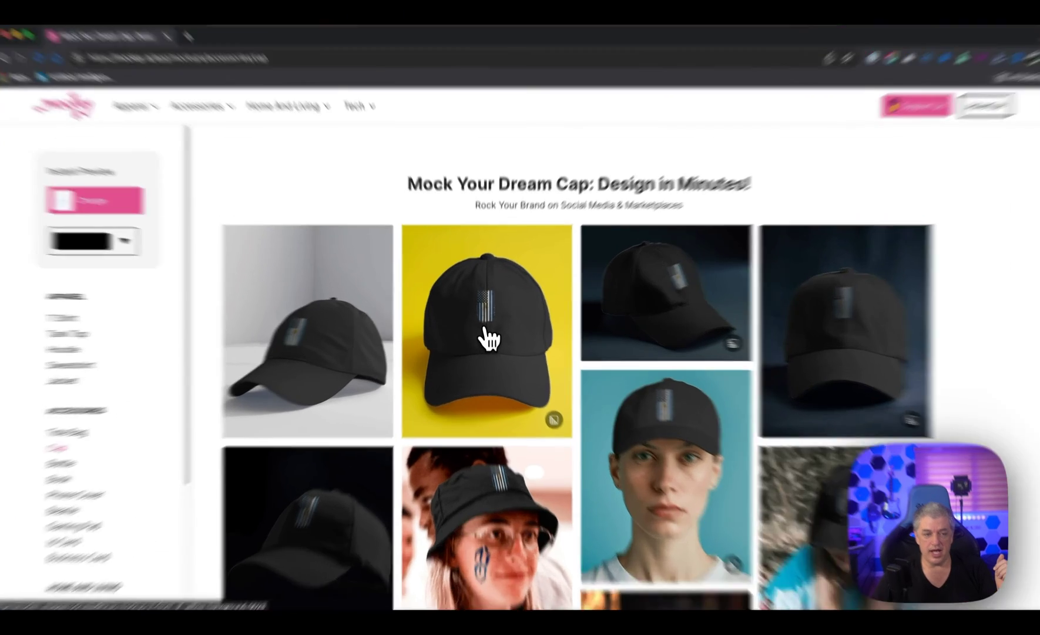
click(486, 350)
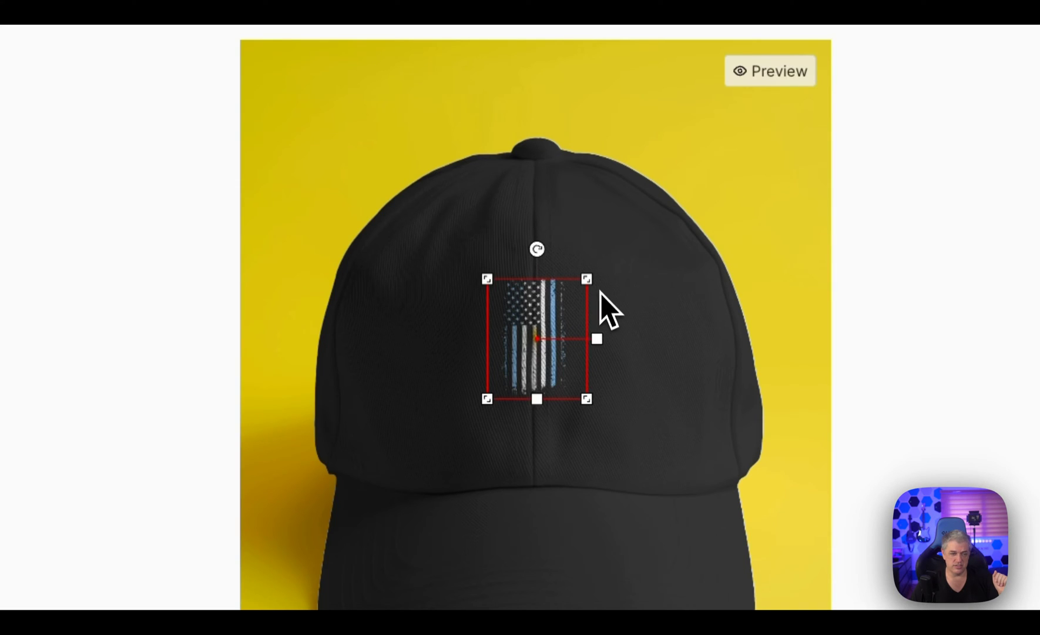
drag(547, 249, 694, 377)
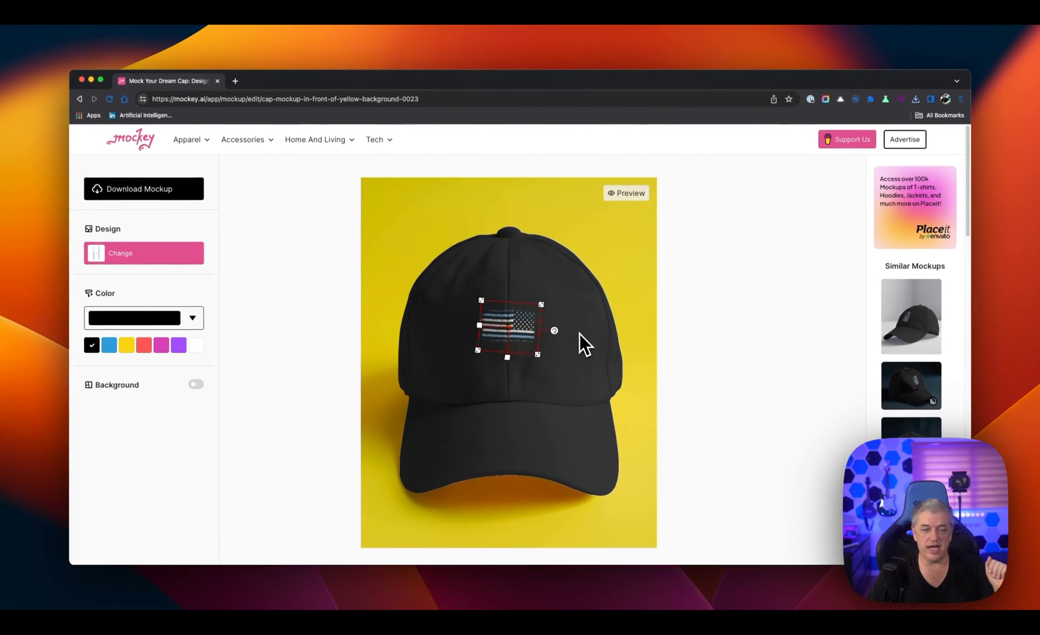
drag(580, 333, 579, 328)
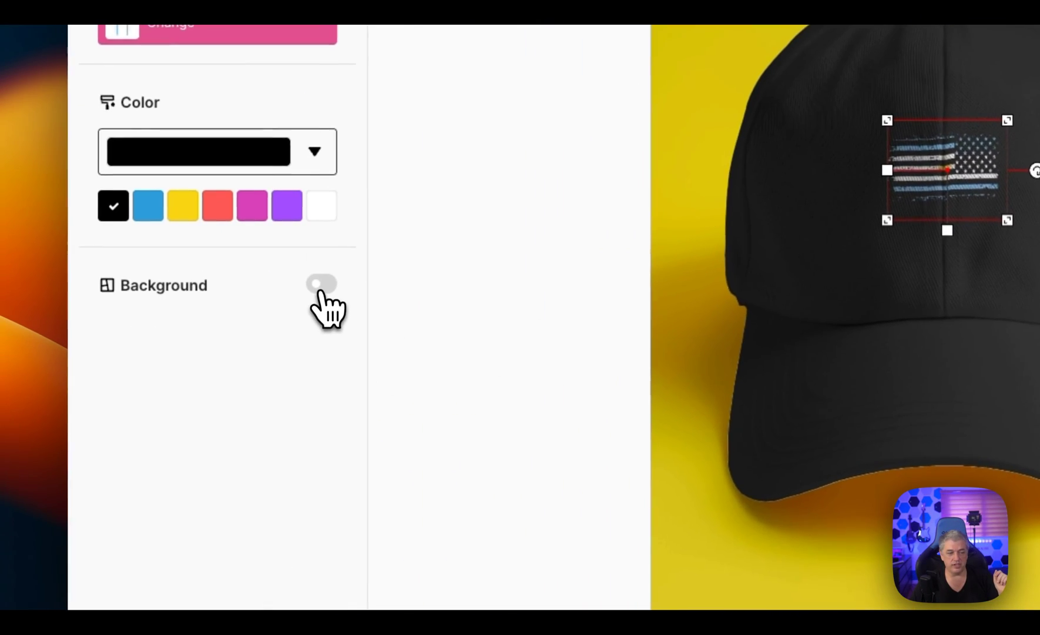
Step: Turn the cap mockup's Background option on and back off
click(270, 337)
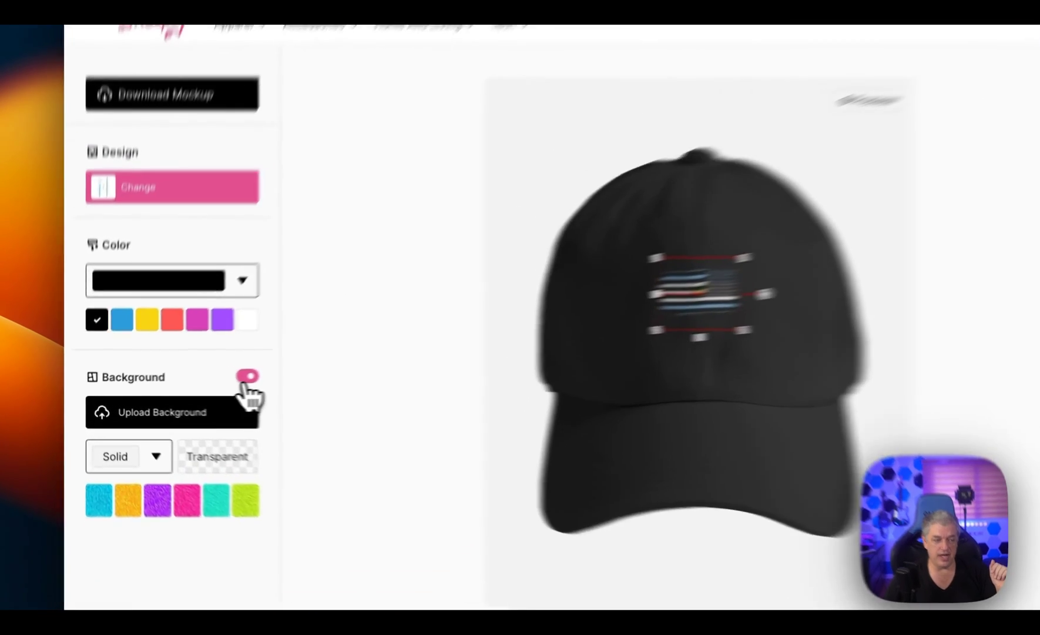
click(197, 384)
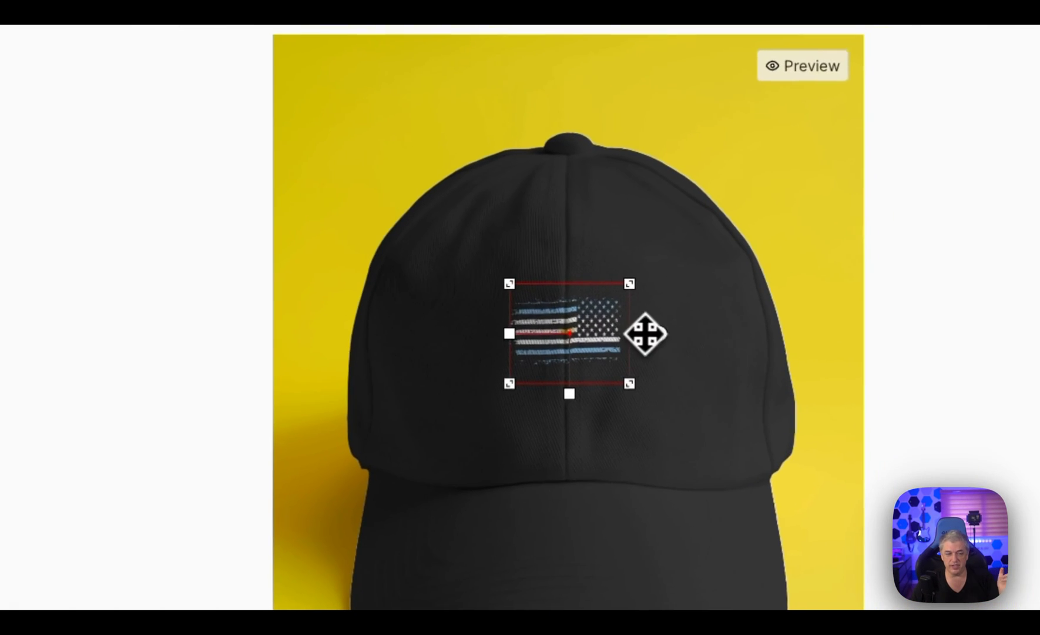
Step: Rotate the flag design on the cap back upright and adjust it on the front
drag(647, 334, 569, 205)
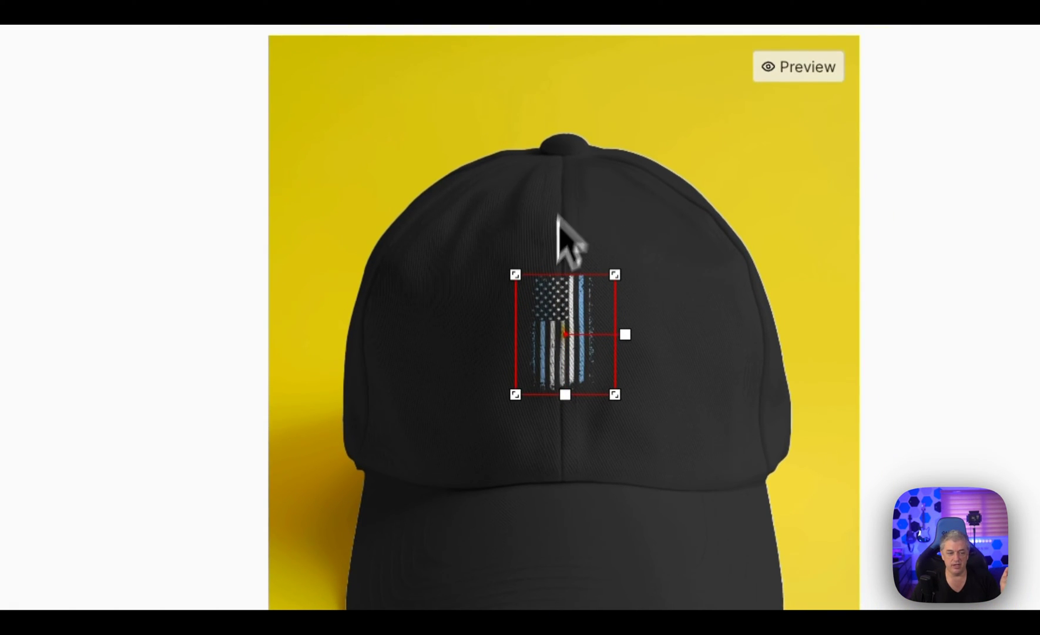
drag(502, 406, 569, 327)
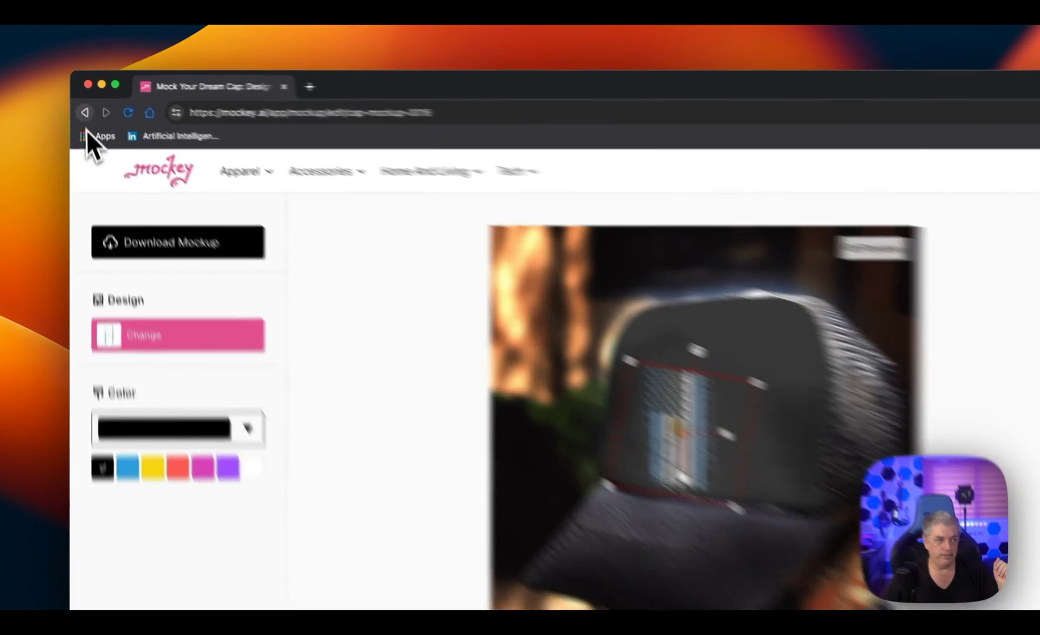
Step: Open the Cap template of the person facing the camera and try the lime green background pattern, ending with the blue one
click(80, 99)
click(538, 310)
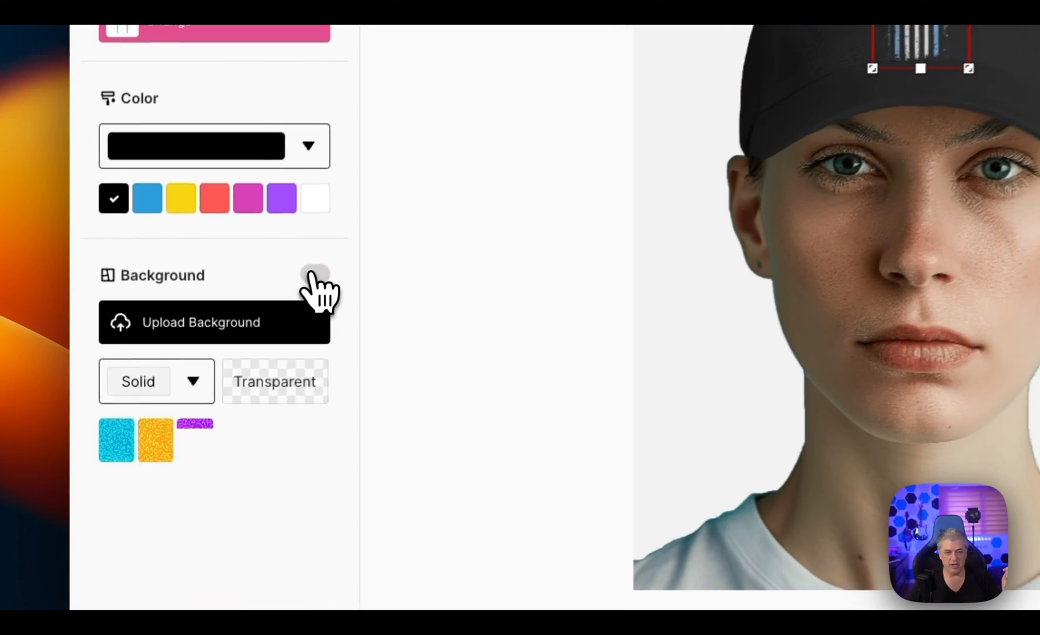
click(313, 274)
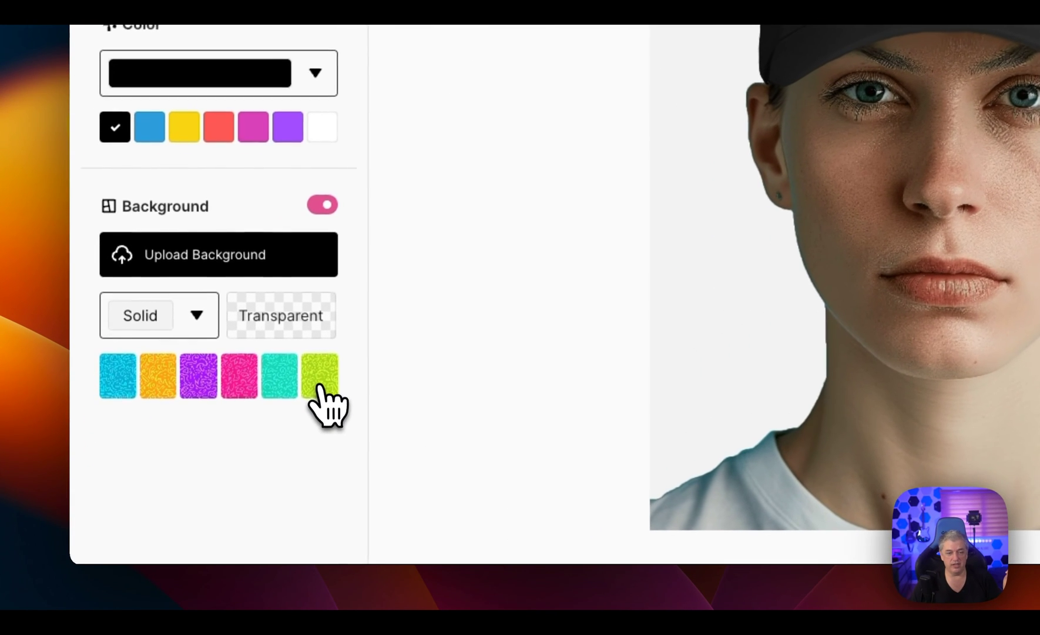
click(329, 381)
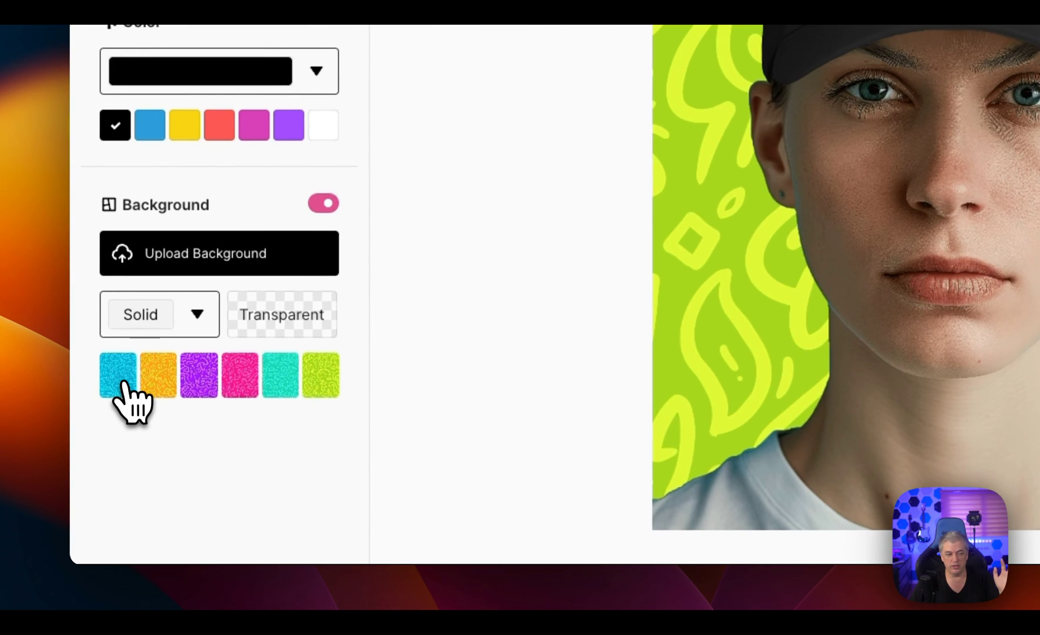
click(123, 382)
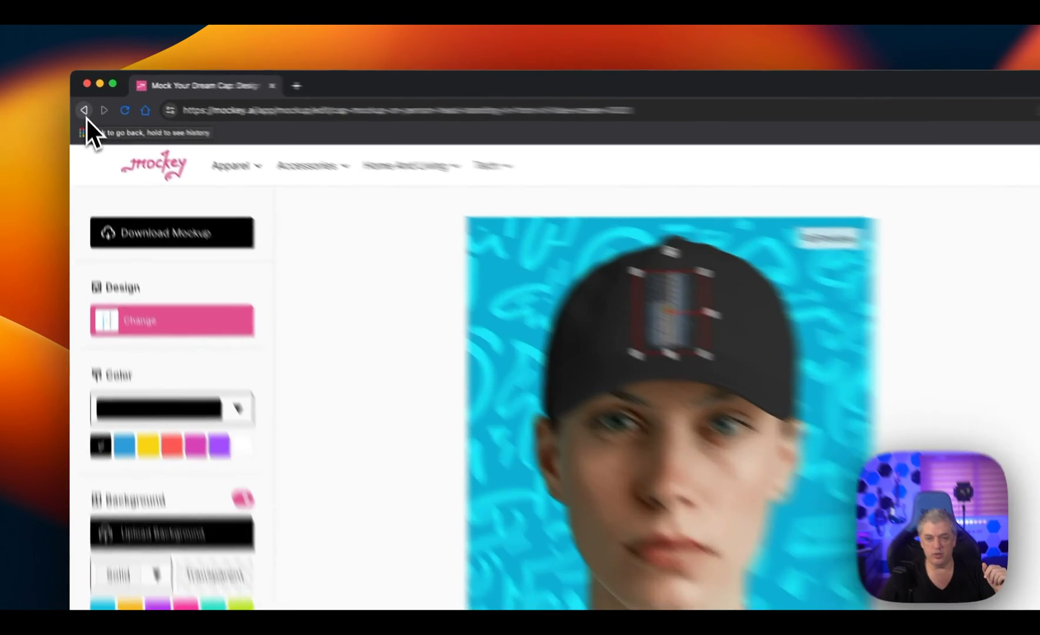
Step: Return to the gallery, show the Phone Cover mockups and open the template of the woman holding a phone with both hands
click(81, 101)
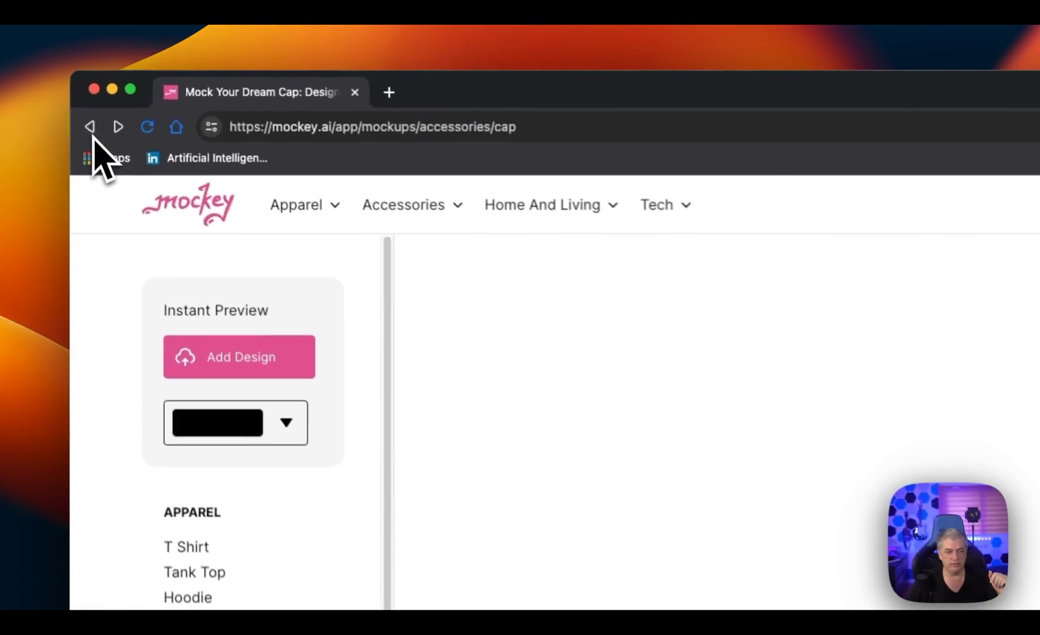
scroll(533, 298, down, 8)
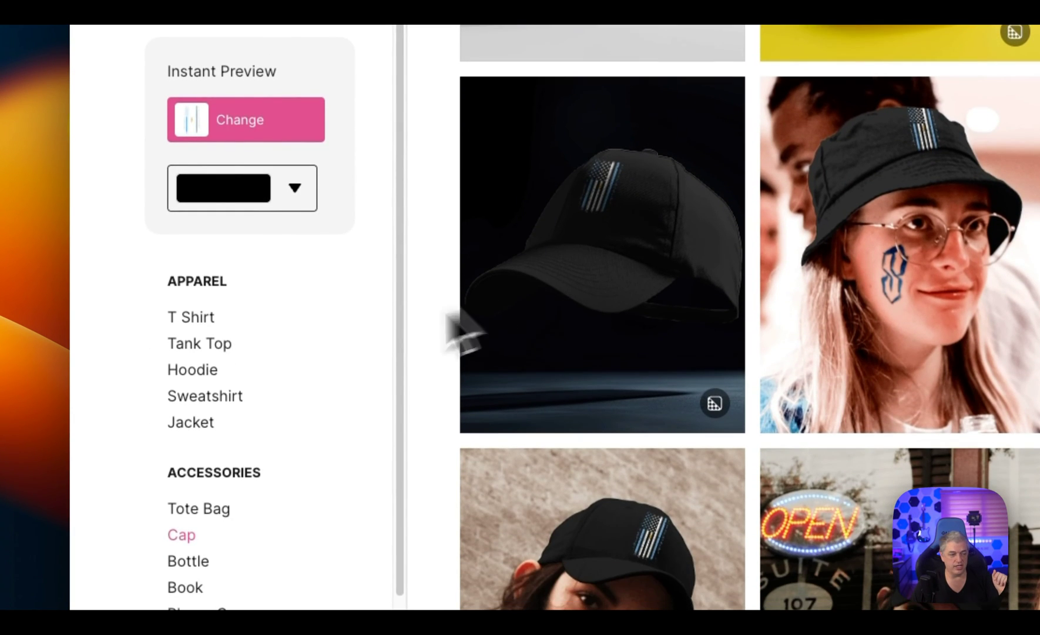
scroll(283, 378, down, 5)
click(217, 380)
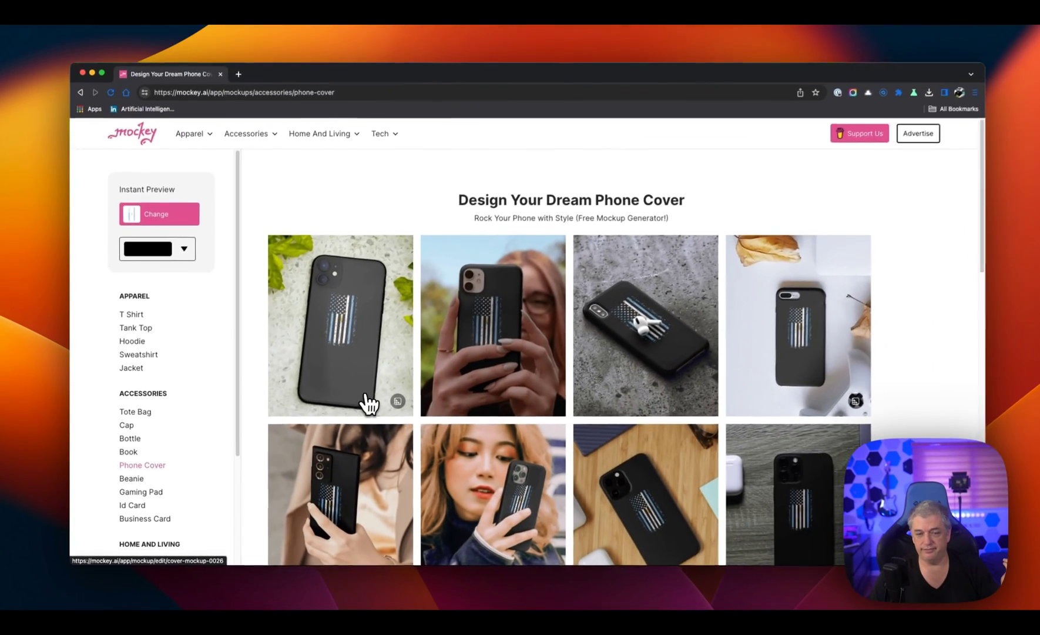
scroll(365, 403, down, 3)
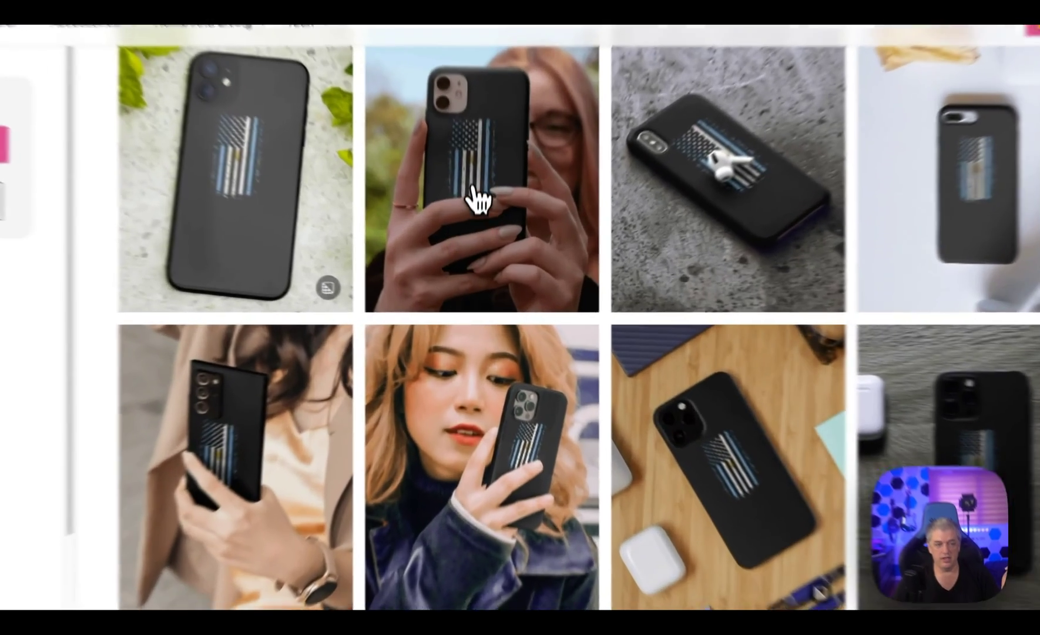
click(483, 246)
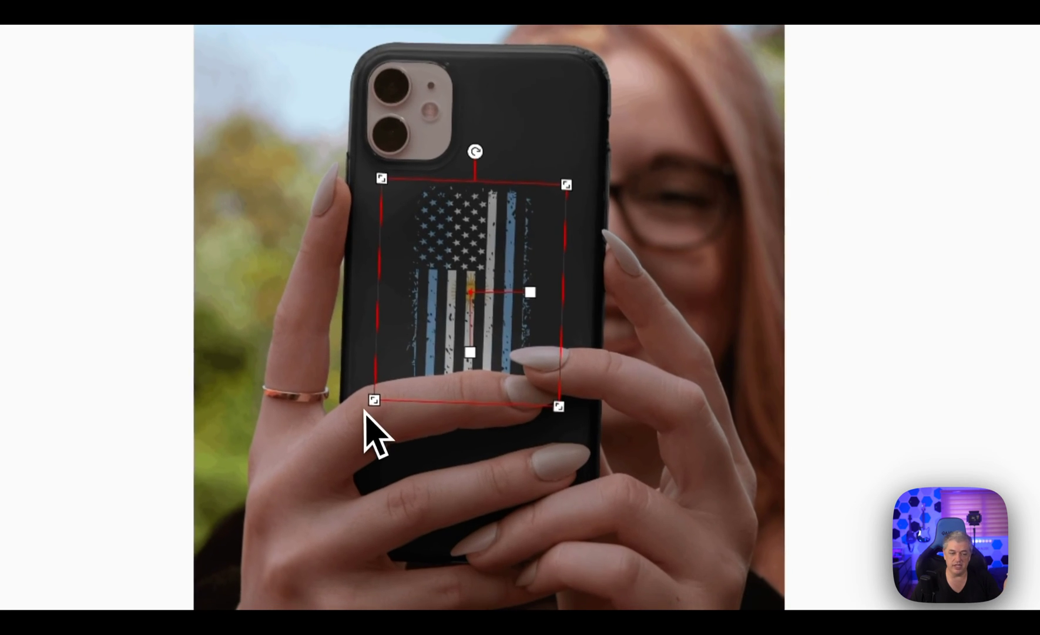
Step: Enlarge the flag design on the phone cover and reposition it so it is centered across the case
drag(410, 506, 379, 558)
drag(343, 448, 325, 471)
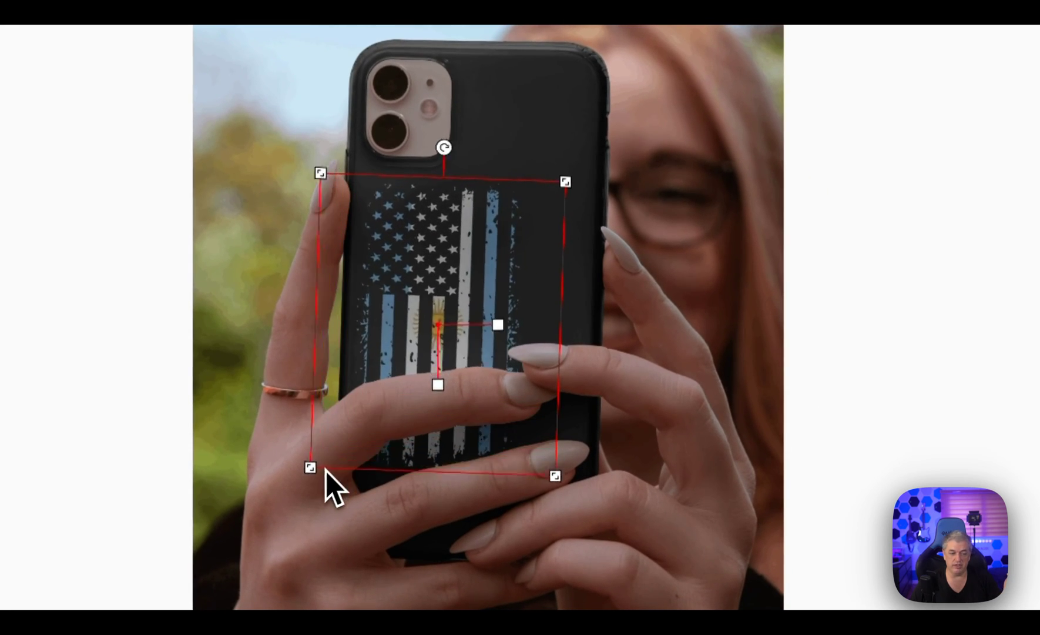
drag(399, 374, 426, 369)
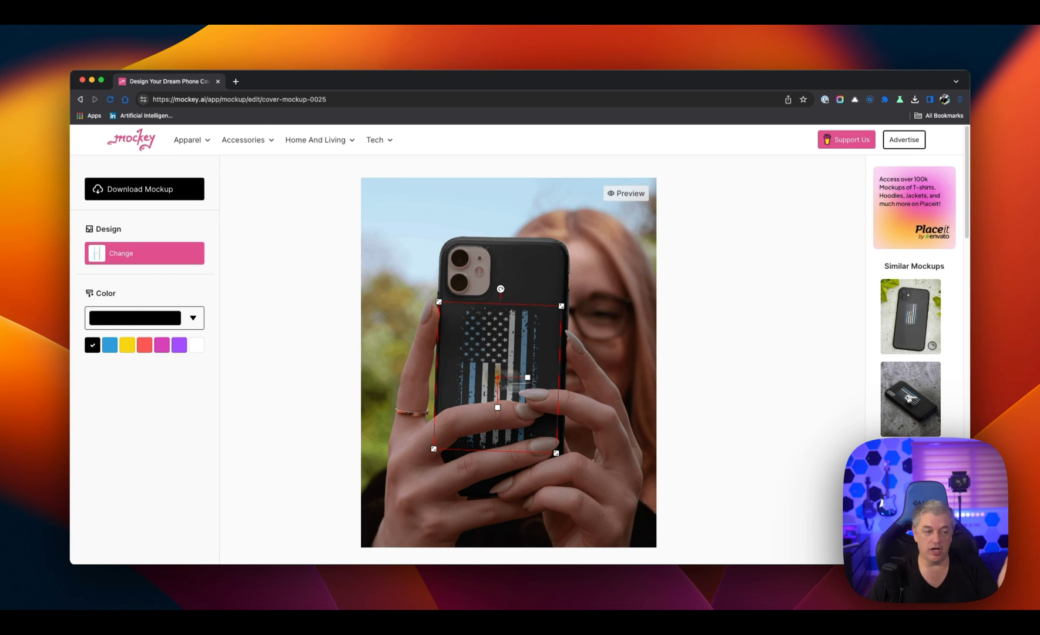
Step: Try blue, yellow, red and pink on the phone cover, ending with purple, and download the mockup
click(110, 345)
click(127, 345)
click(144, 345)
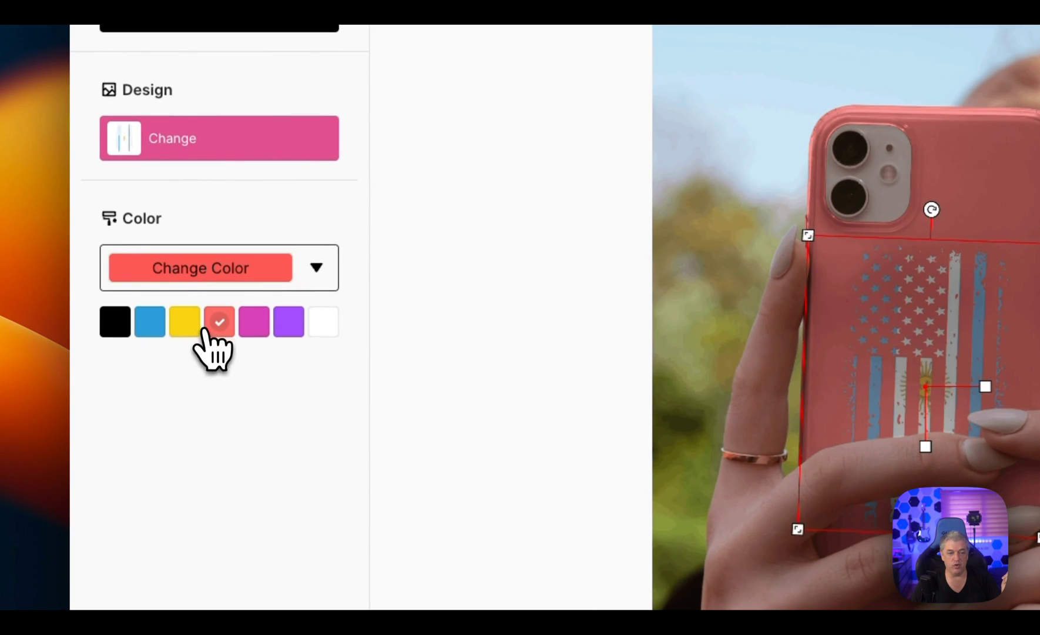
click(252, 327)
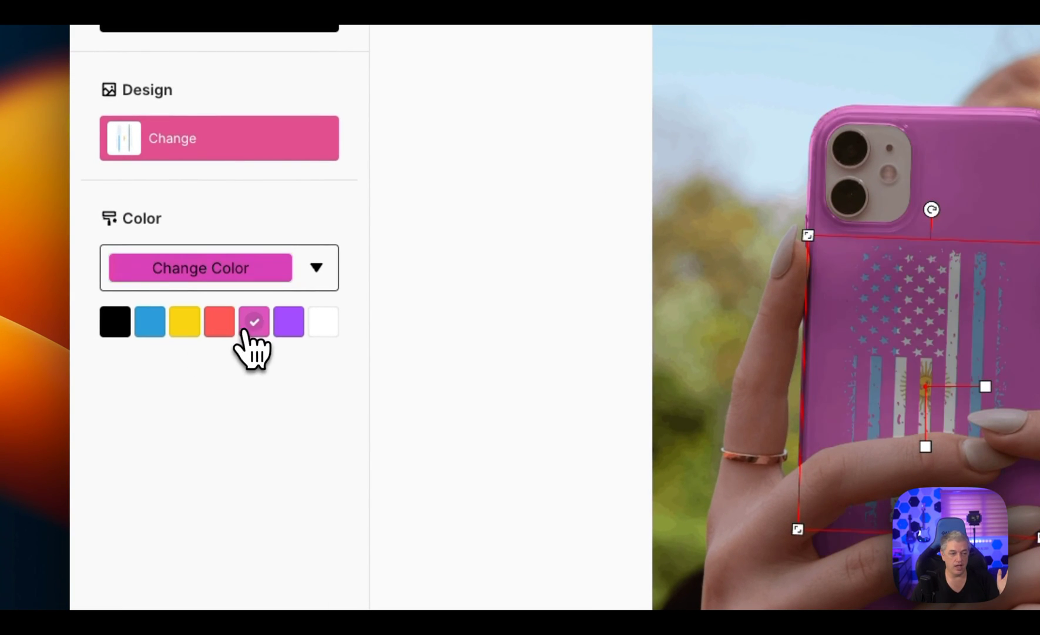
click(288, 323)
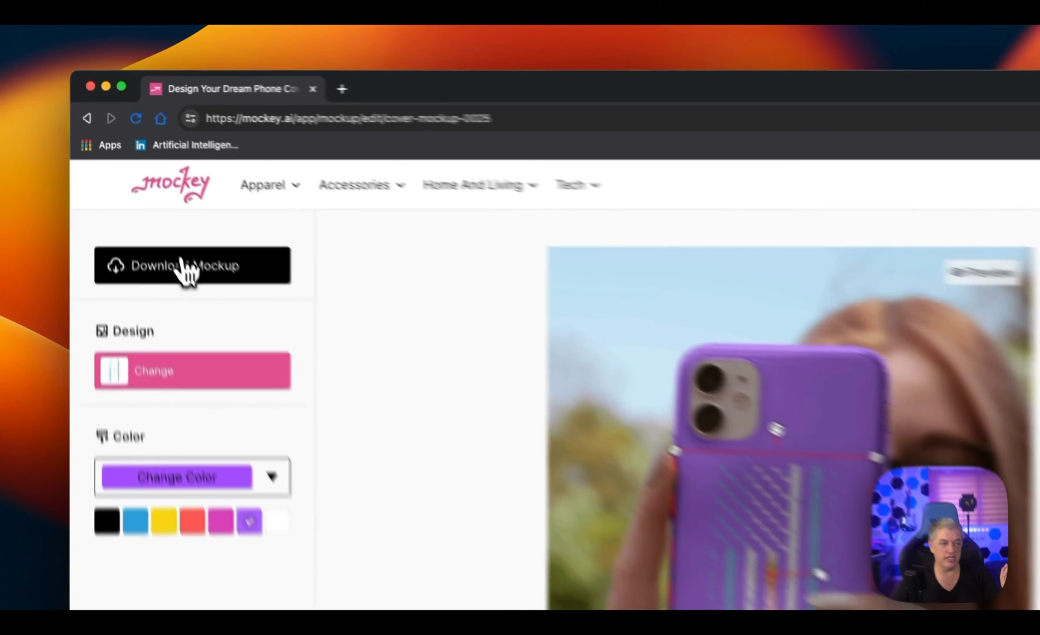
click(137, 188)
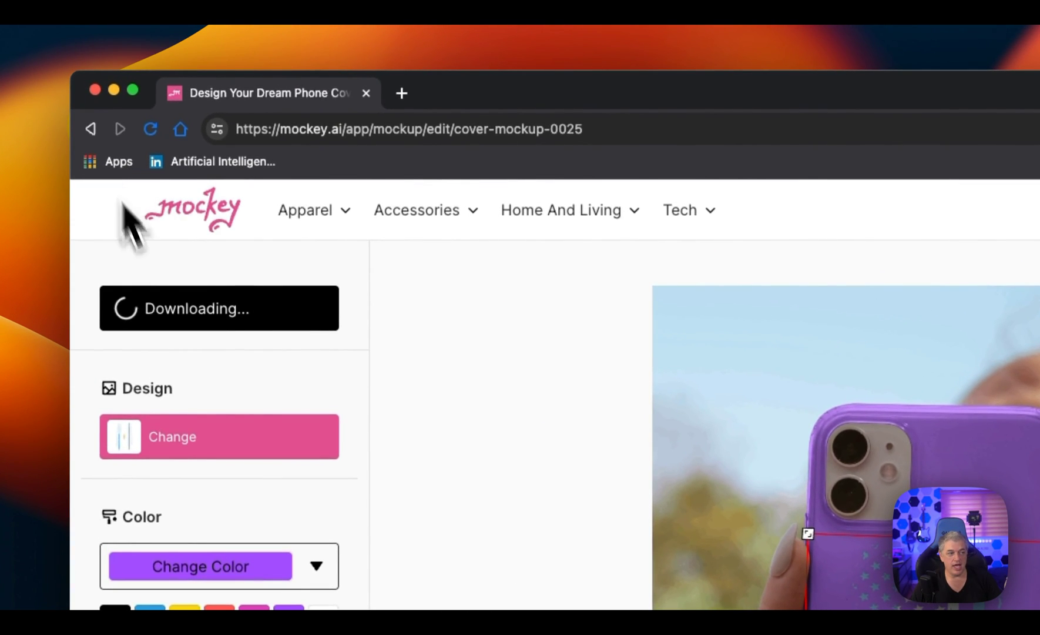